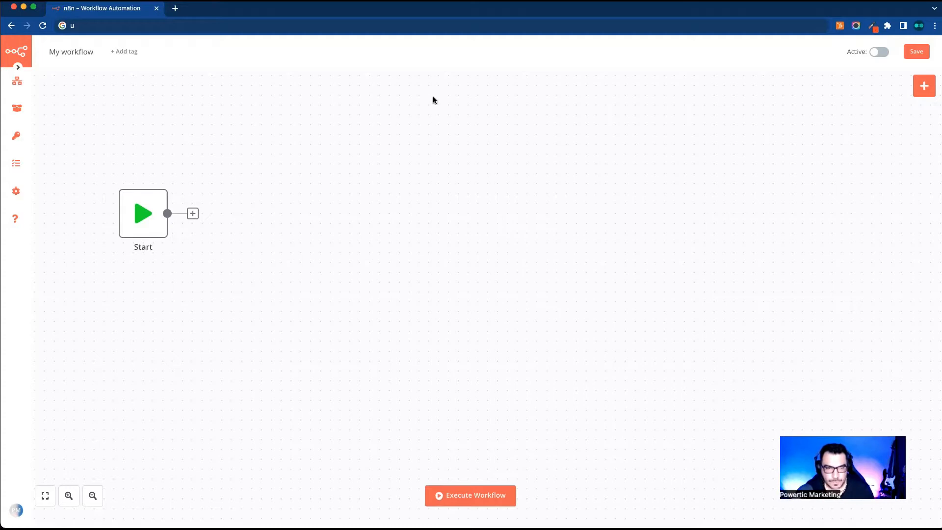
scroll(553, 206, "up", 1)
scroll(553, 203, "down", 1)
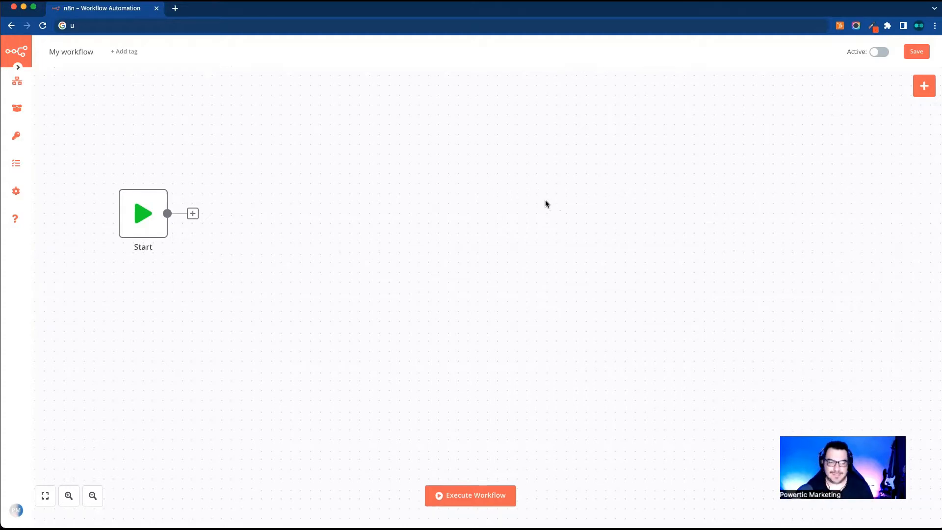
scroll(561, 205, "up", 2)
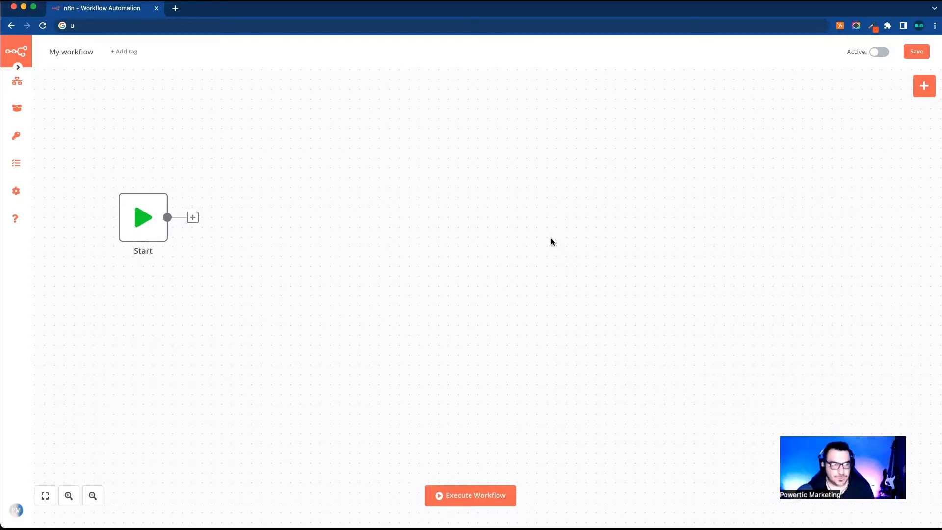
left_click(363, 25)
key("Escape")
left_click(482, 148)
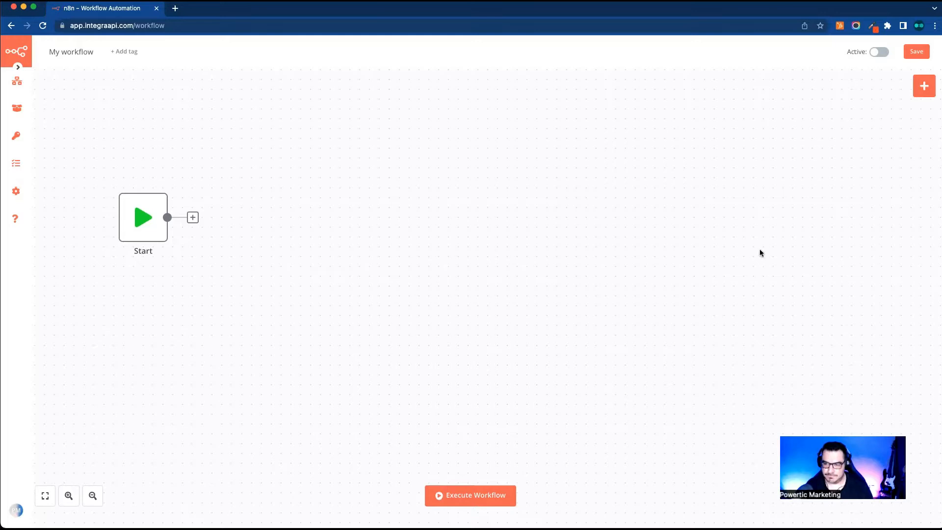
- Move the Start node a little to the right and slightly down on the canvas
left_click_drag(160, 226, 238, 236)
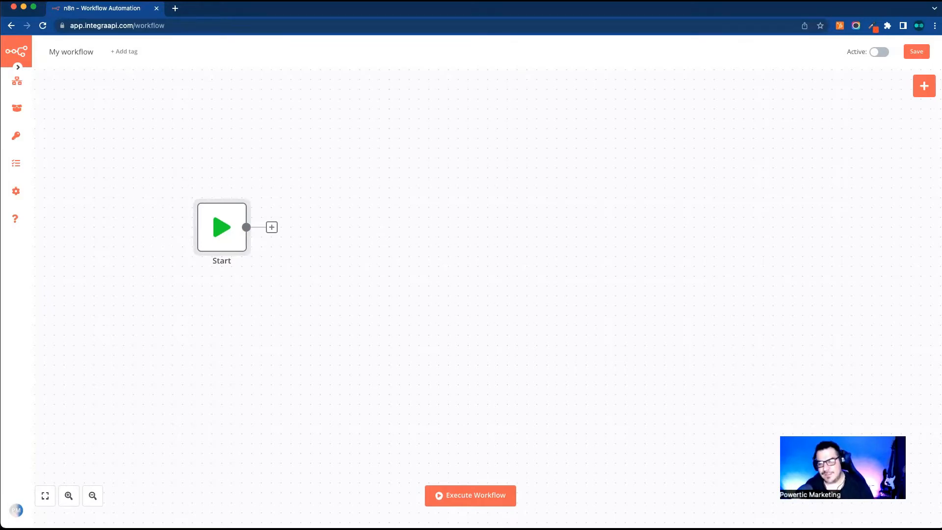
left_click(663, 287)
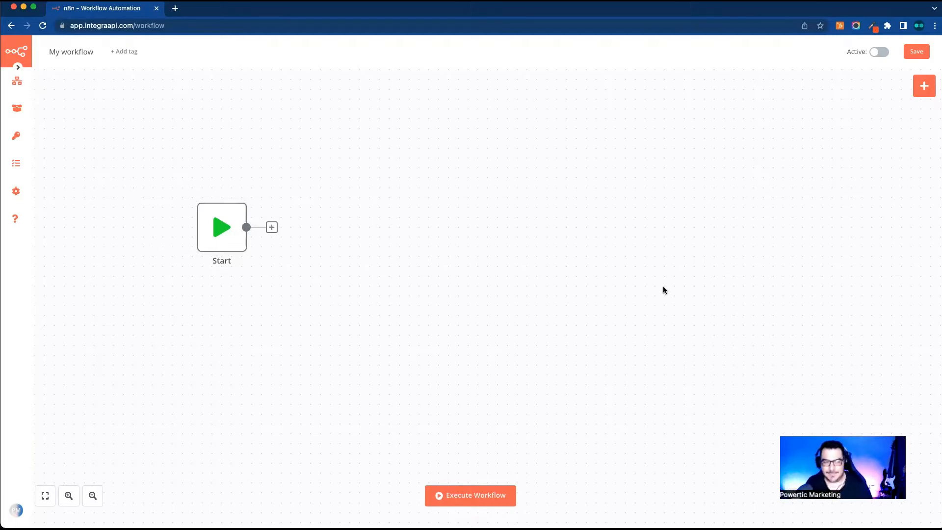
- Add the regular Mautic node to the workflow and place it to the right of the Start node, level with it
left_click(924, 87)
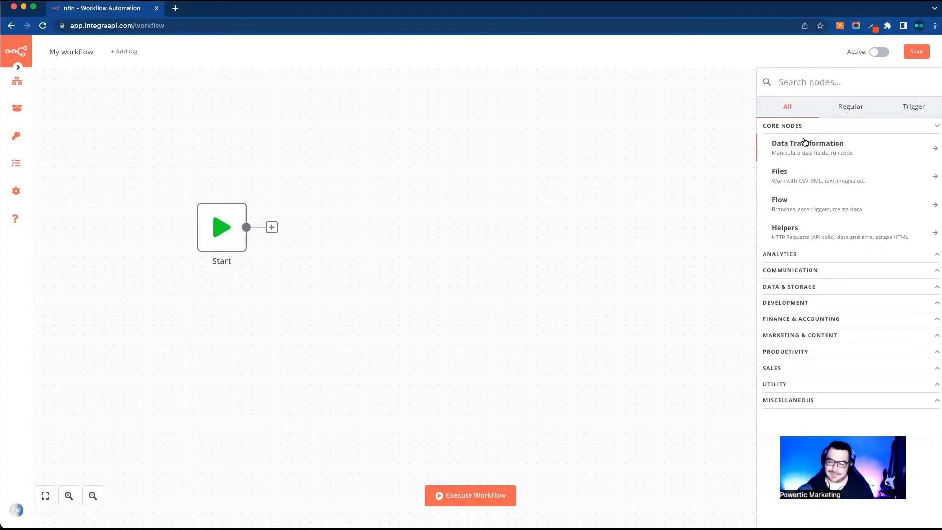
left_click(847, 116)
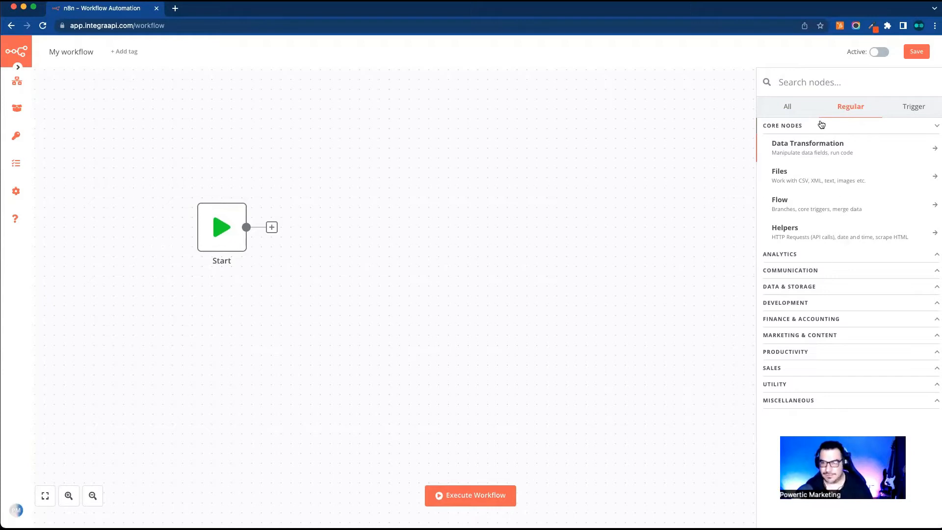
type("mautic")
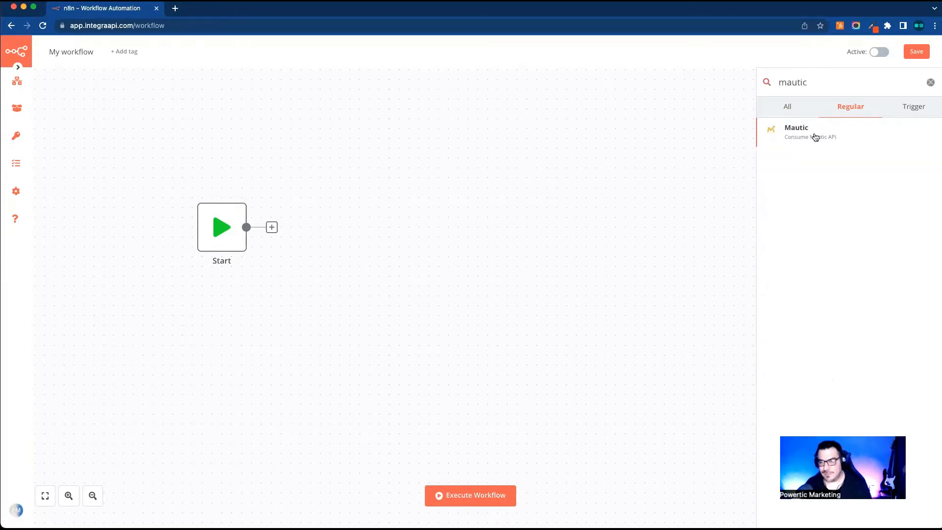
left_click(803, 137)
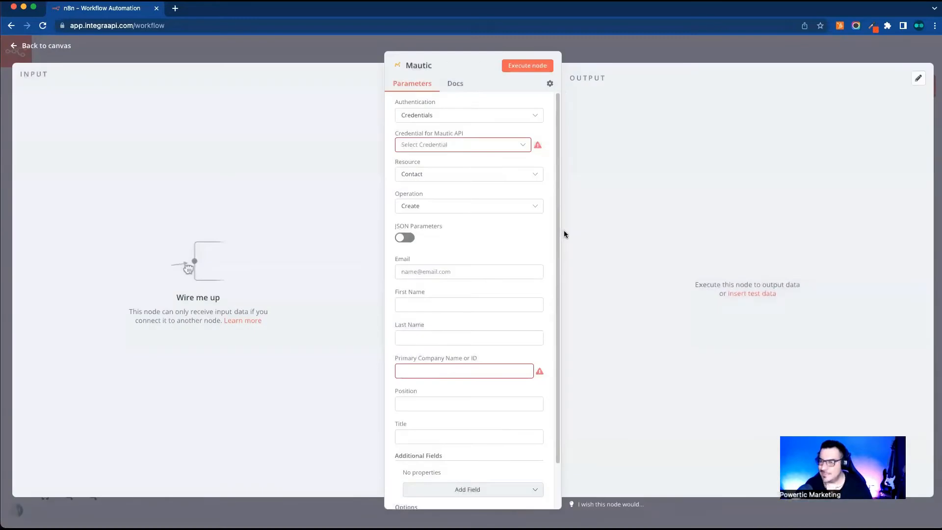
left_click(564, 235)
left_click_drag(680, 319, 396, 240)
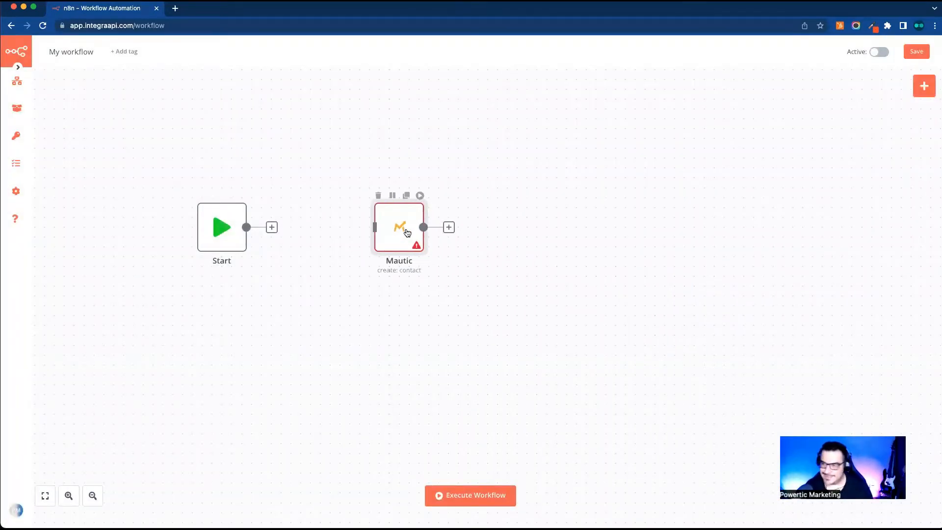
left_click(514, 235)
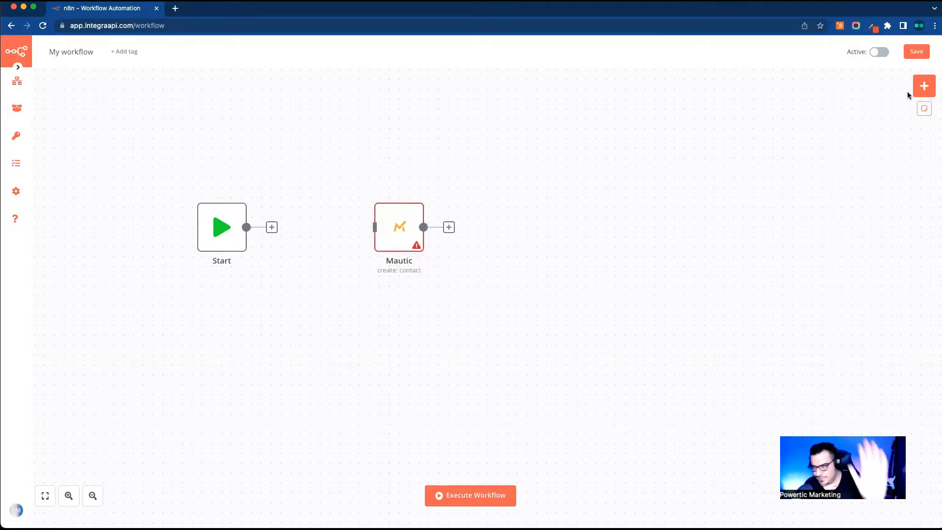
- Delete the Mautic node from the canvas
left_click(389, 219)
key("Delete")
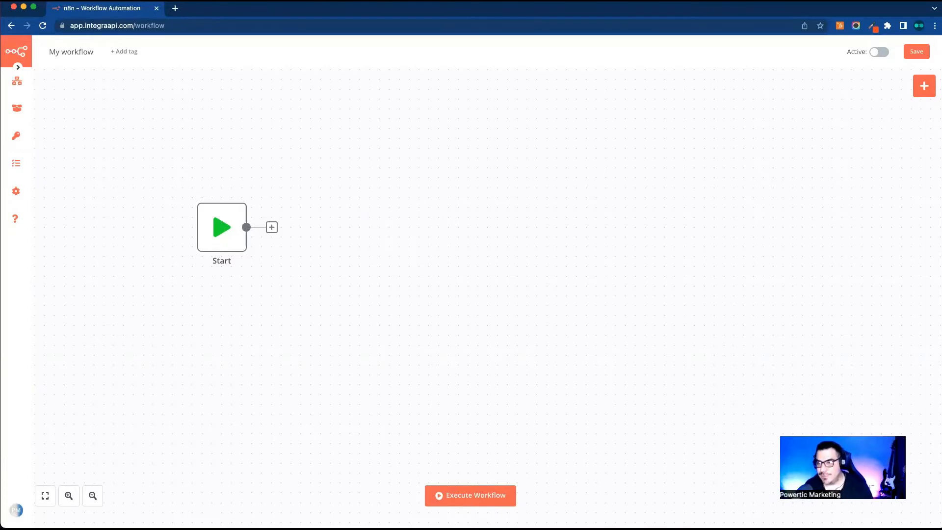
- Examine the core nodes available in the Data Transformation, Files, Flow and Helpers categories
left_click(924, 86)
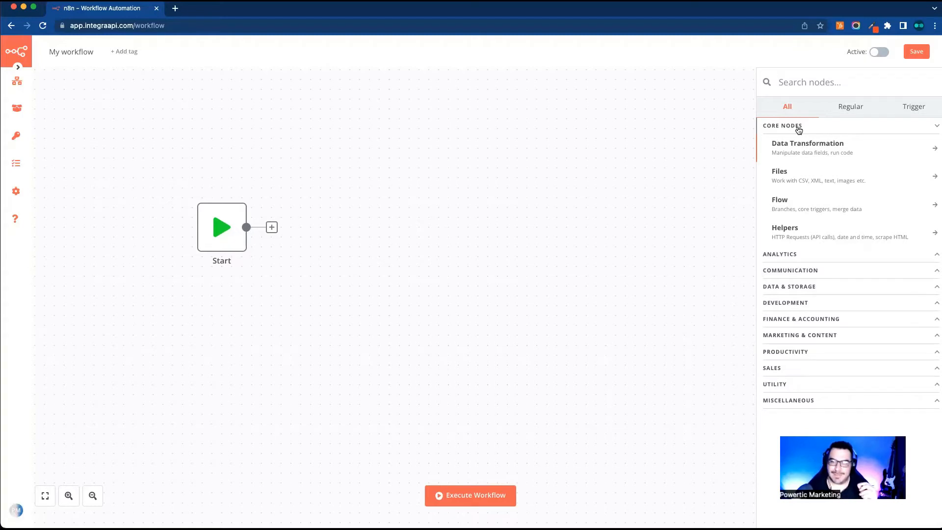
left_click(817, 147)
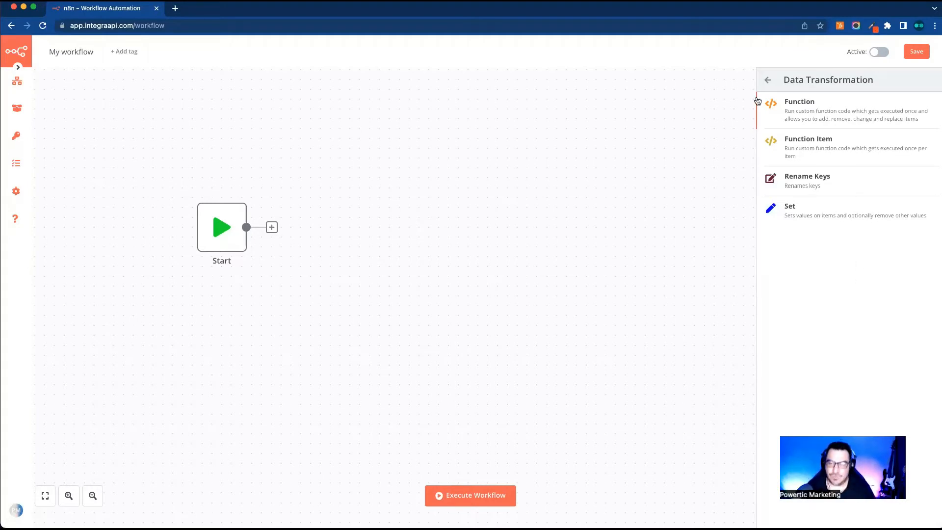
left_click(768, 81)
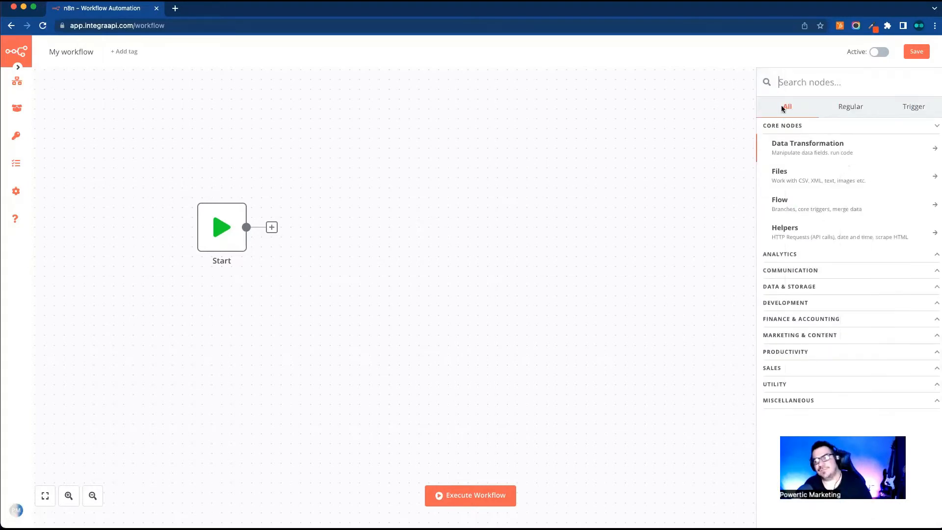
left_click(827, 177)
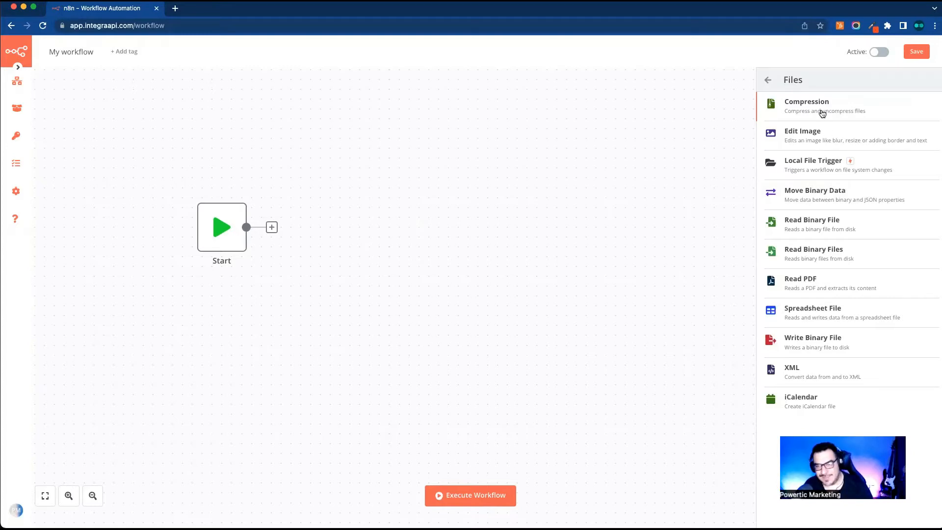
left_click(769, 81)
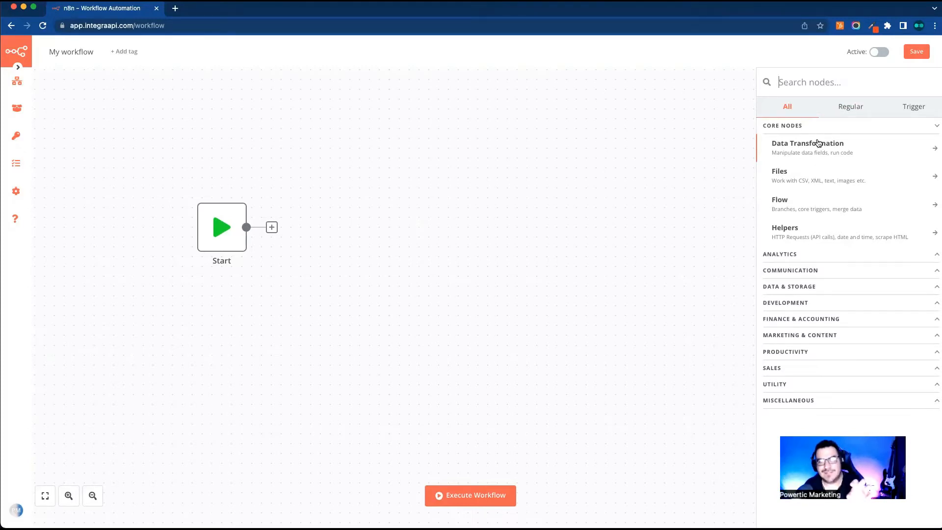
left_click(812, 201)
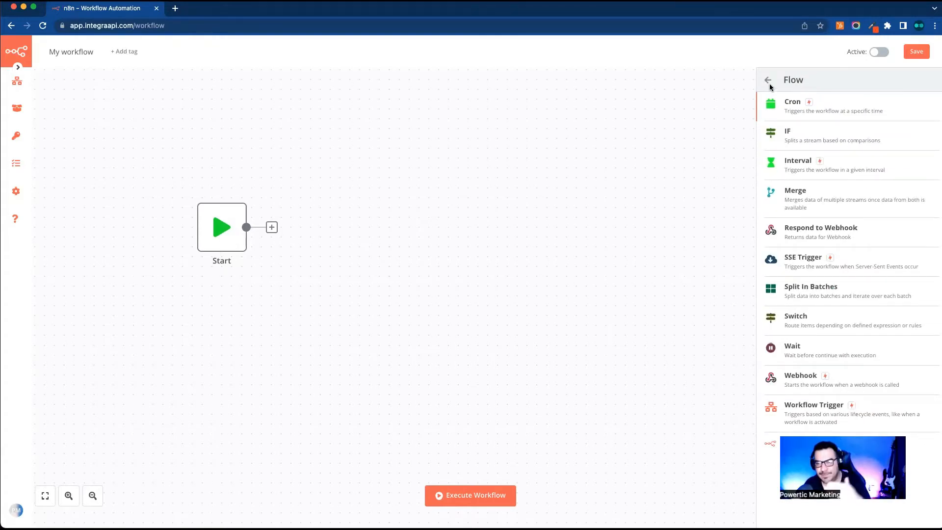
left_click(768, 83)
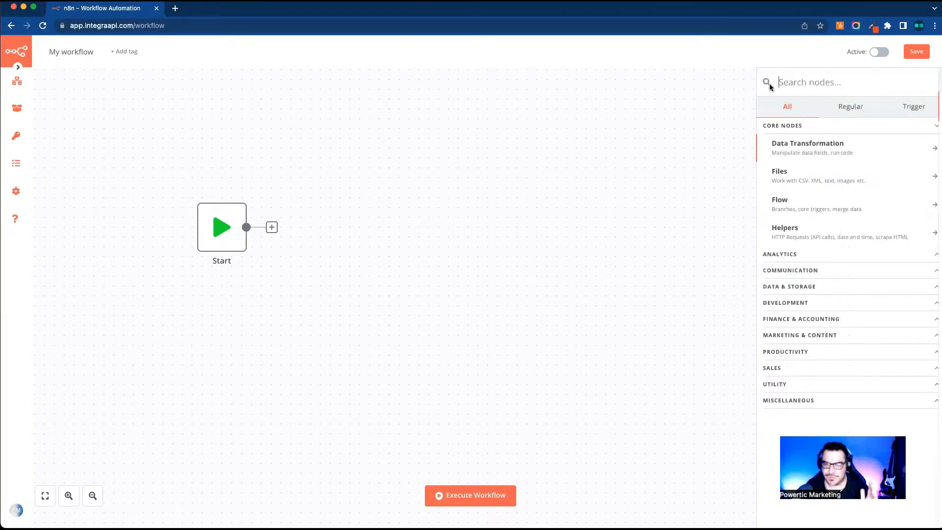
left_click(816, 233)
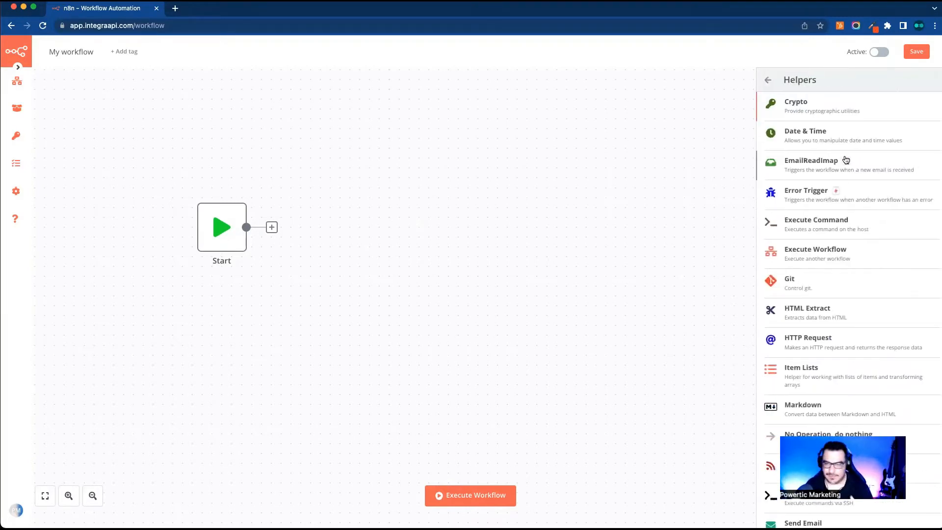
scroll(843, 187, "down", 3)
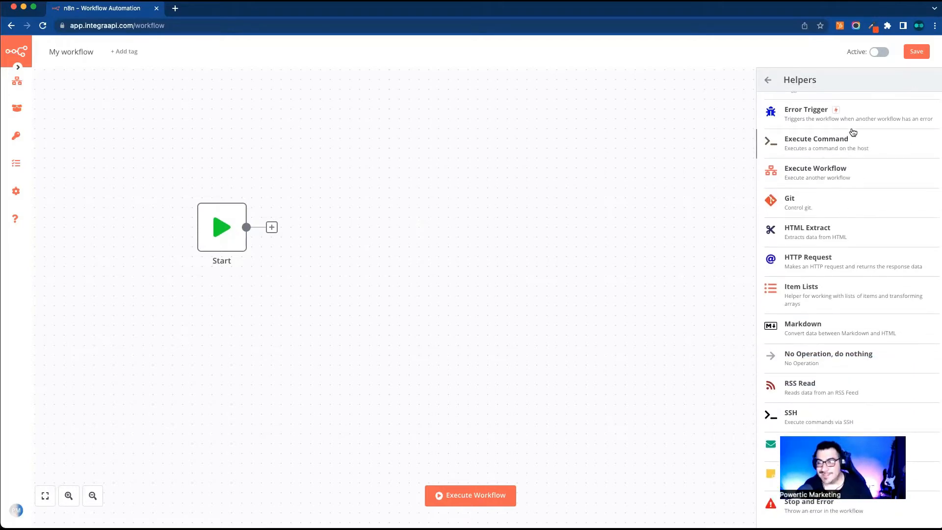
left_click(768, 79)
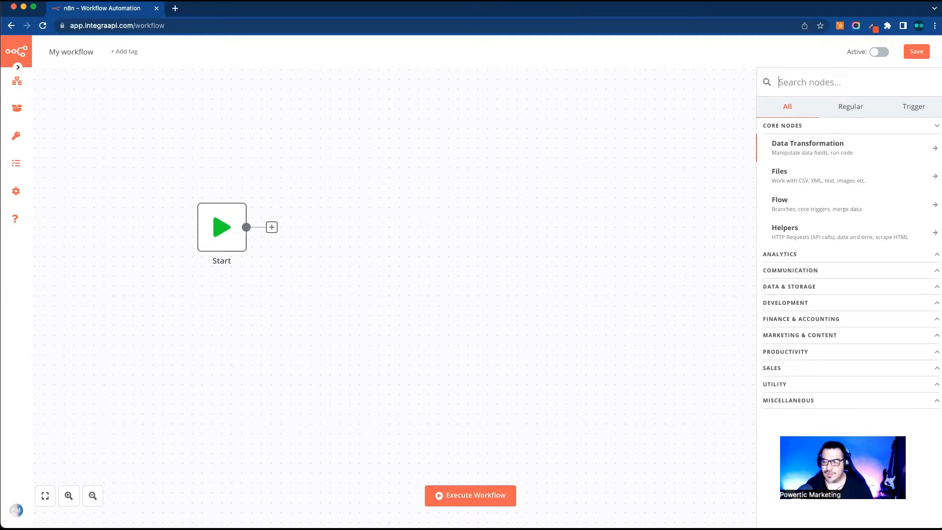
- Add a Mautic Trigger node to the workflow and place it to the right of the Start node
left_click(910, 106)
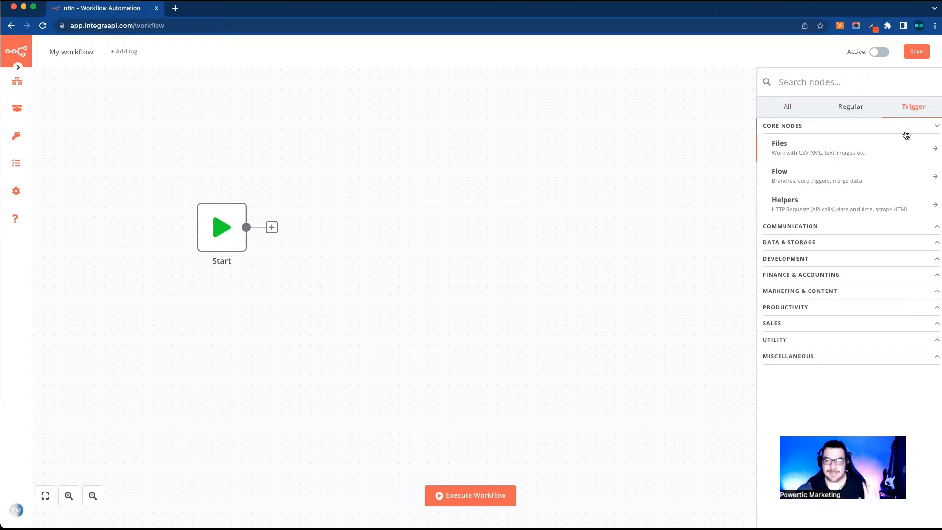
type("mau")
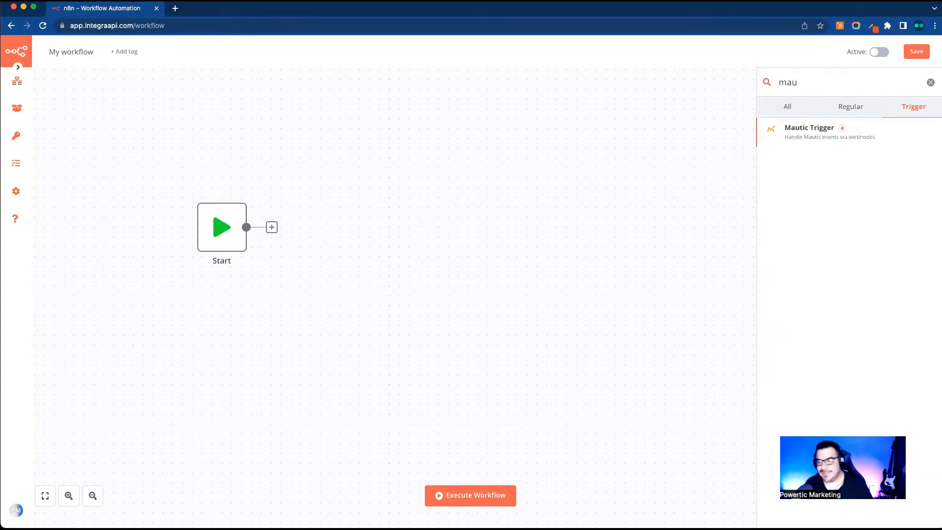
left_click(797, 139)
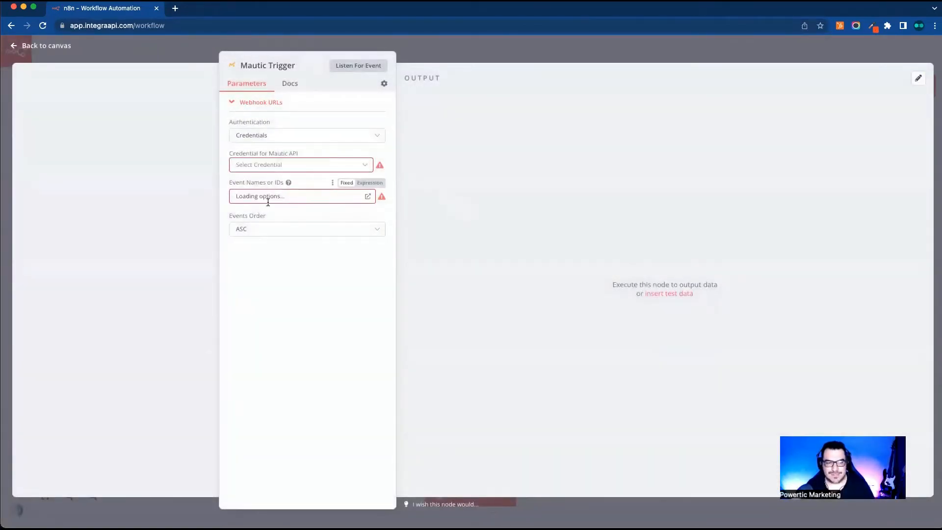
left_click(501, 59)
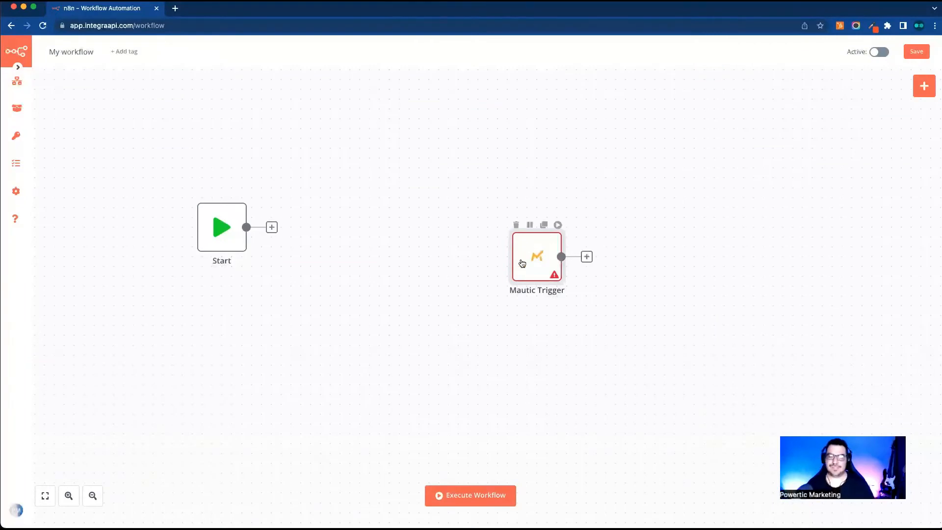
left_click_drag(522, 263, 357, 221)
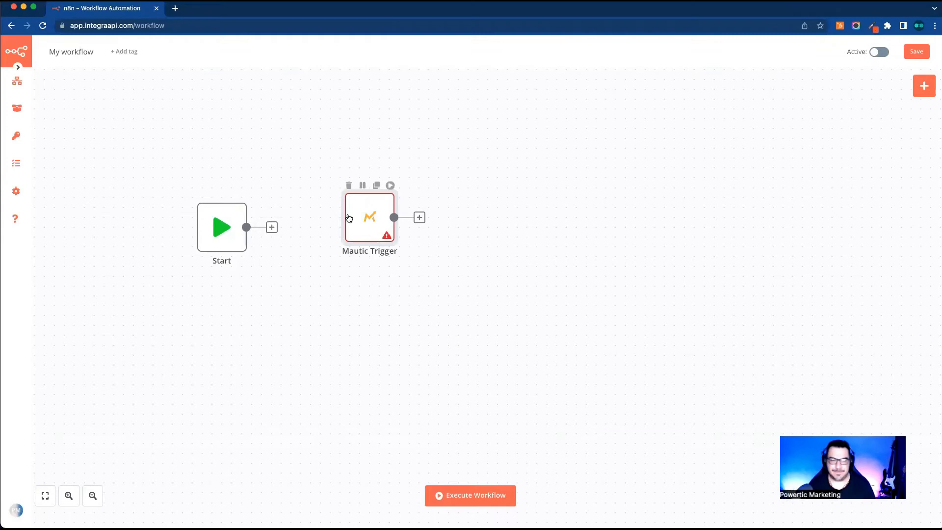
- Delete the Mautic Trigger node from the canvas
left_click(375, 201)
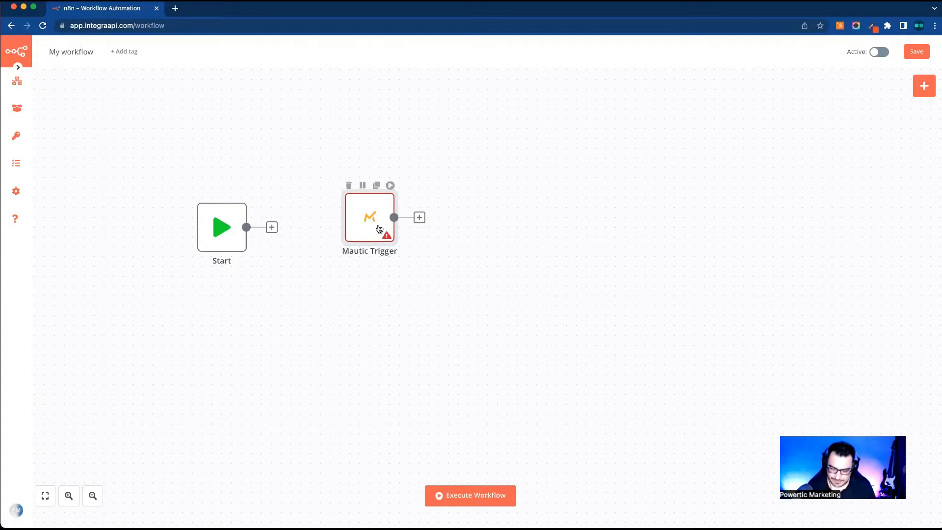
key("Delete")
left_click(920, 94)
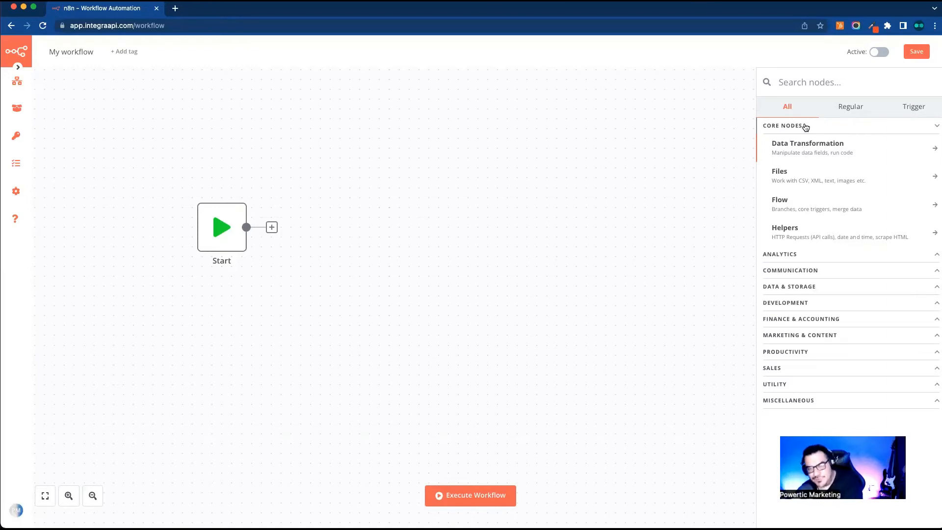
left_click(835, 112)
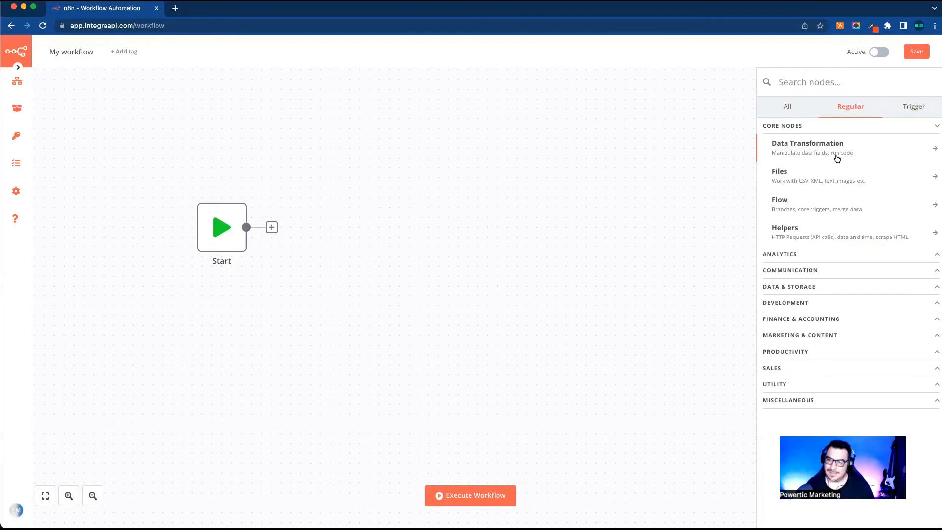
left_click(271, 227)
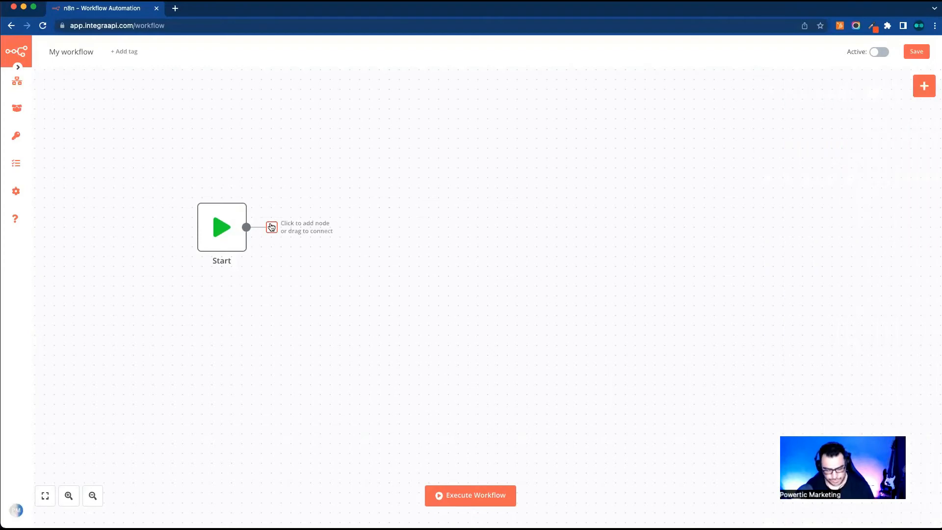
- Add a Set node connected to the Start node's output, slightly higher than Start, and save the workflow
left_click(272, 227)
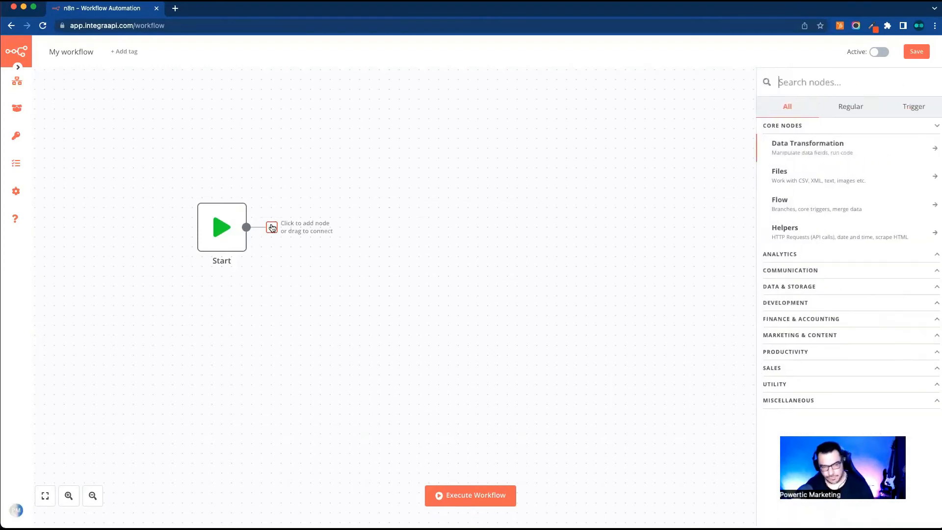
type("set")
left_click(810, 137)
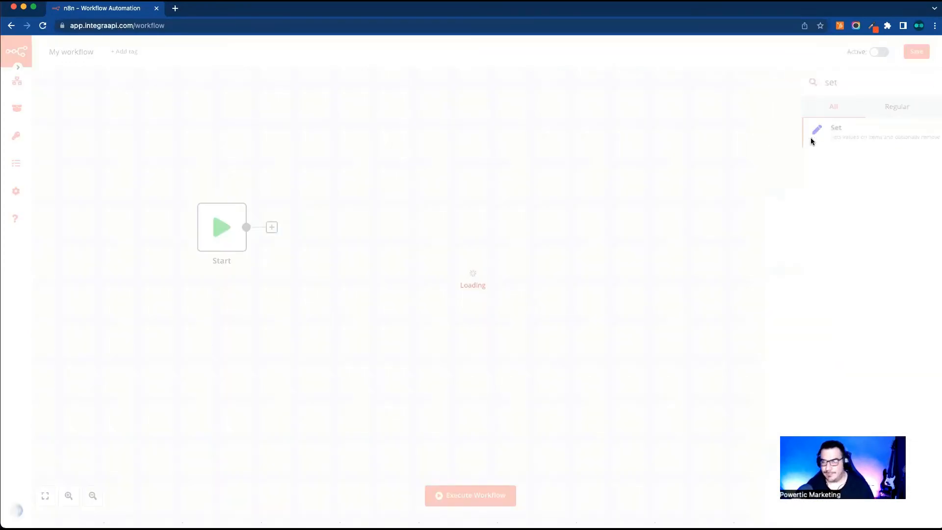
key("Escape")
left_click_drag(330, 227, 340, 218)
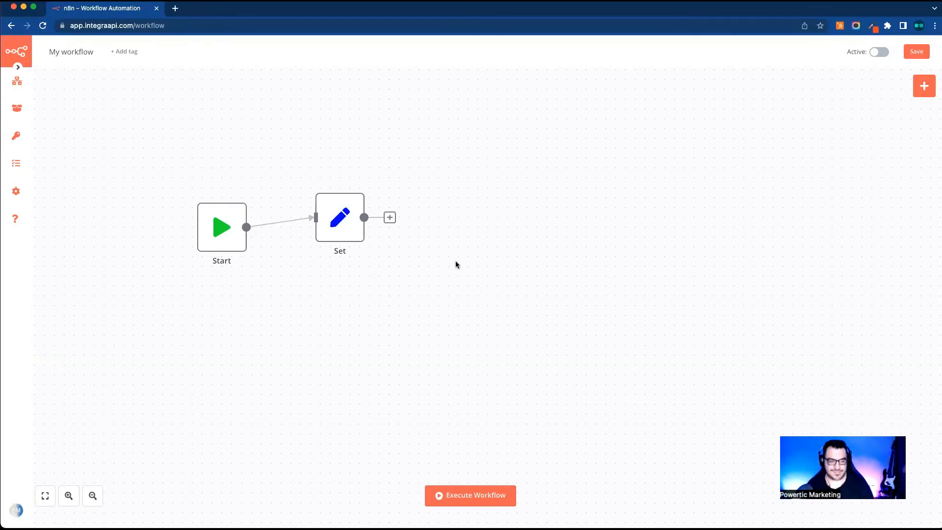
key("super+s")
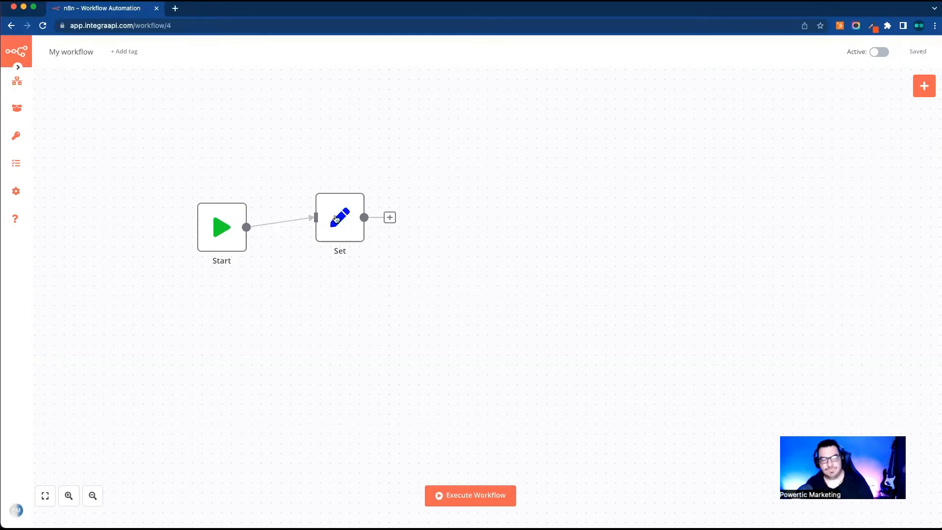
- Align the Set node horizontally with Start and add a Mautic node connected to the Set node's output
left_click_drag(327, 218, 337, 226)
left_click(400, 228)
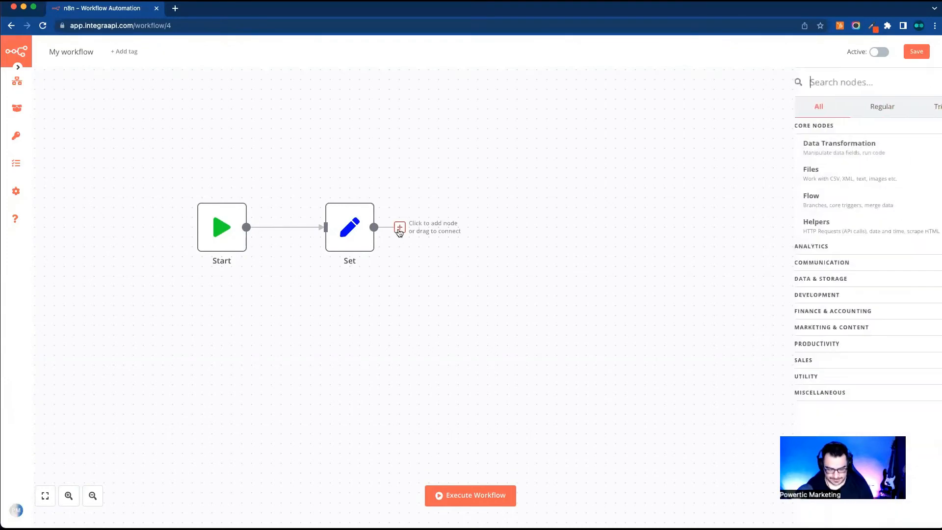
type("mautic")
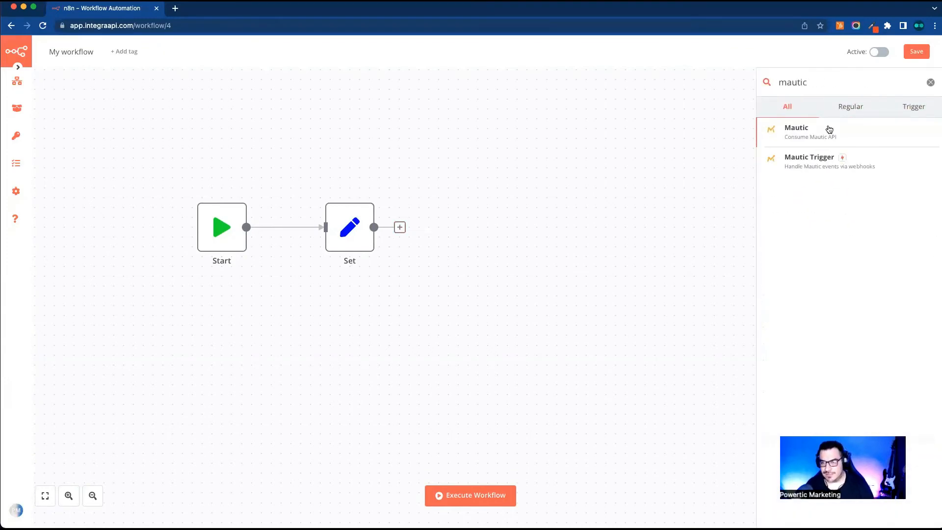
left_click(826, 129)
key("Escape")
- Add a HubSpot node connected to the Mautic node's output and save the workflow
left_click(507, 227)
type("m")
key("BackSpace")
type("hub")
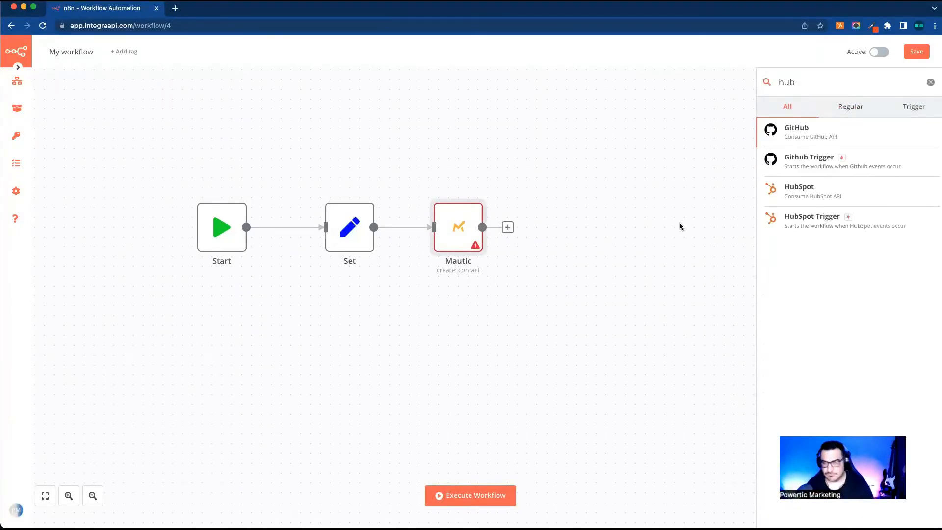
left_click(812, 202)
key("Escape")
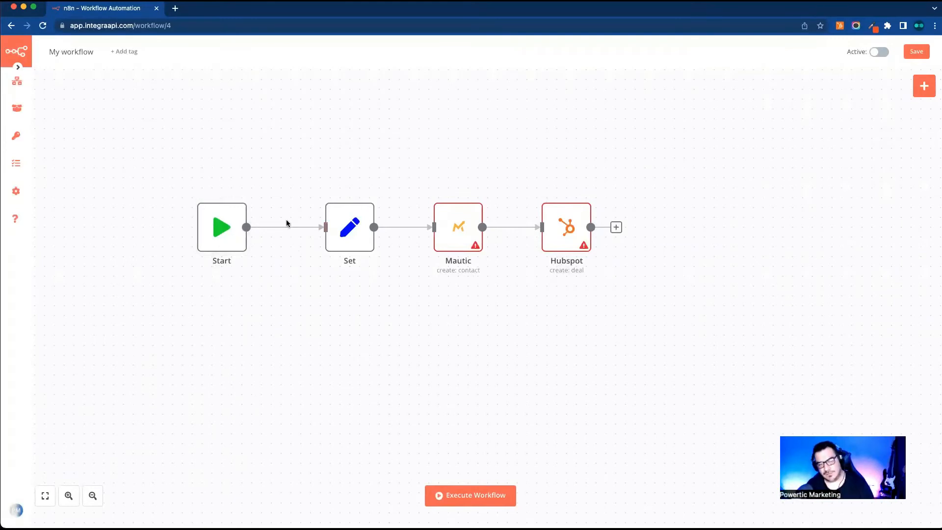
left_click(333, 229)
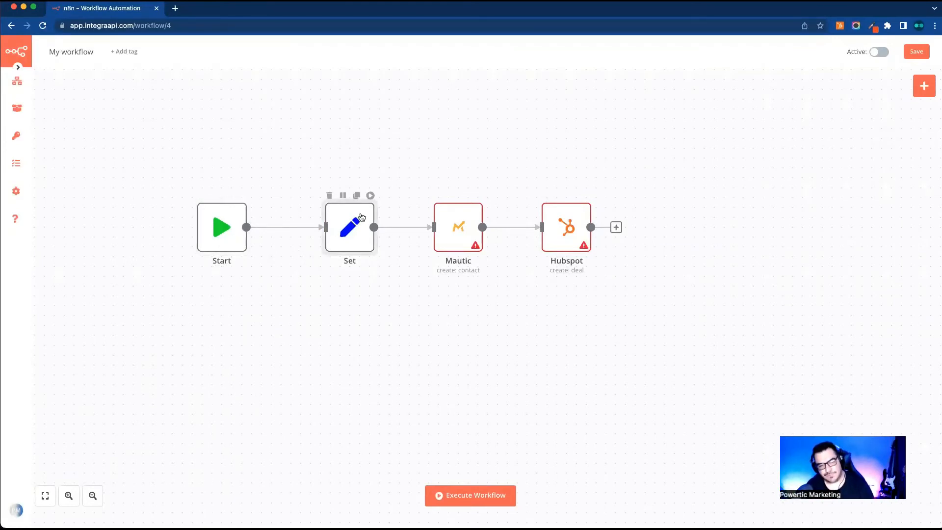
double_click(458, 229)
key("Escape")
key("ctrl+s")
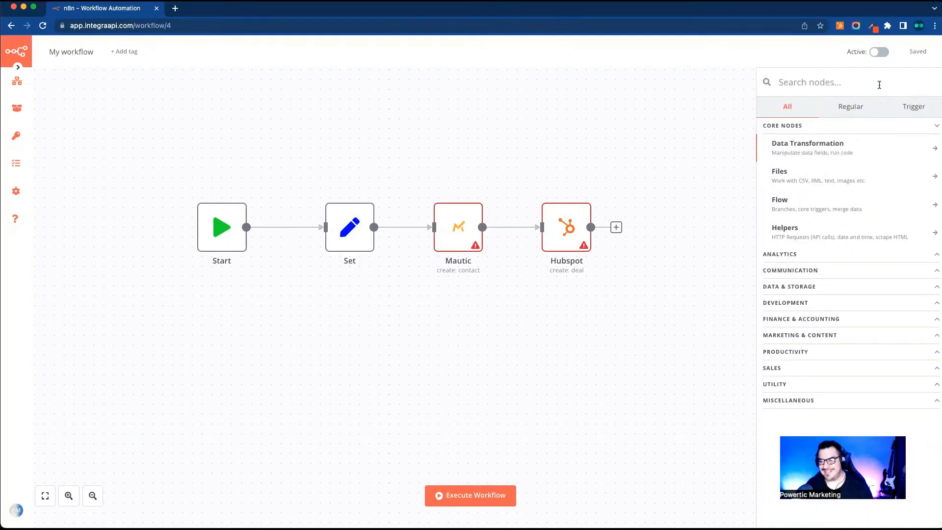
key("Escape")
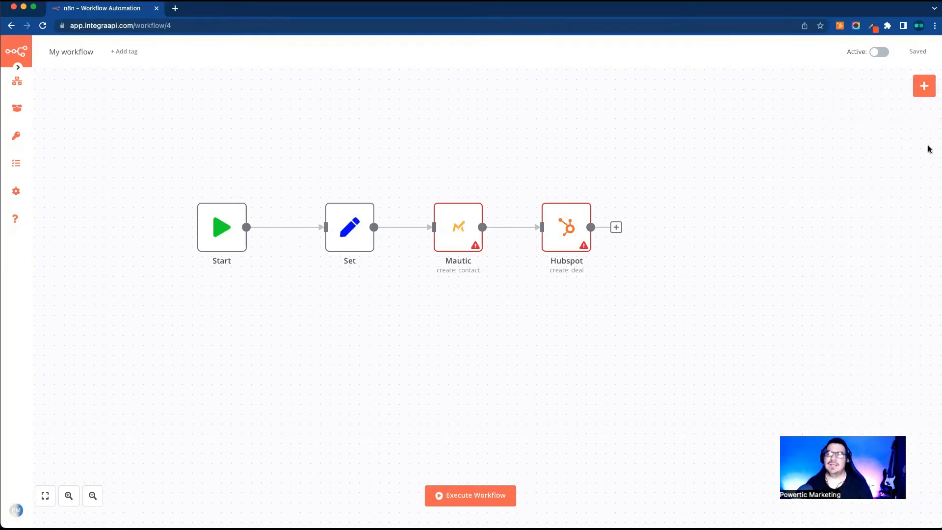
- Add a sticky note, make it slightly taller and place it below the Mautic and Hubspot nodes
left_click(922, 113)
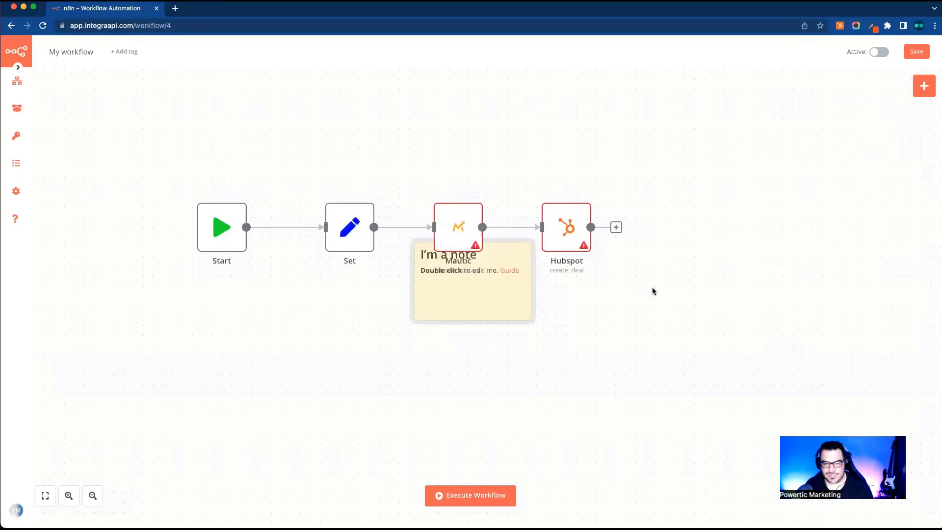
left_click_drag(522, 319, 529, 340)
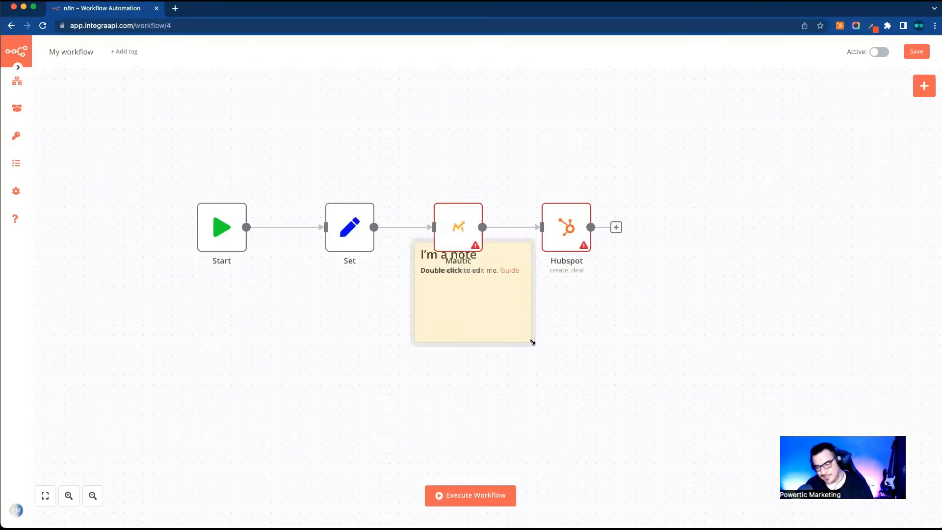
left_click_drag(491, 255, 567, 303)
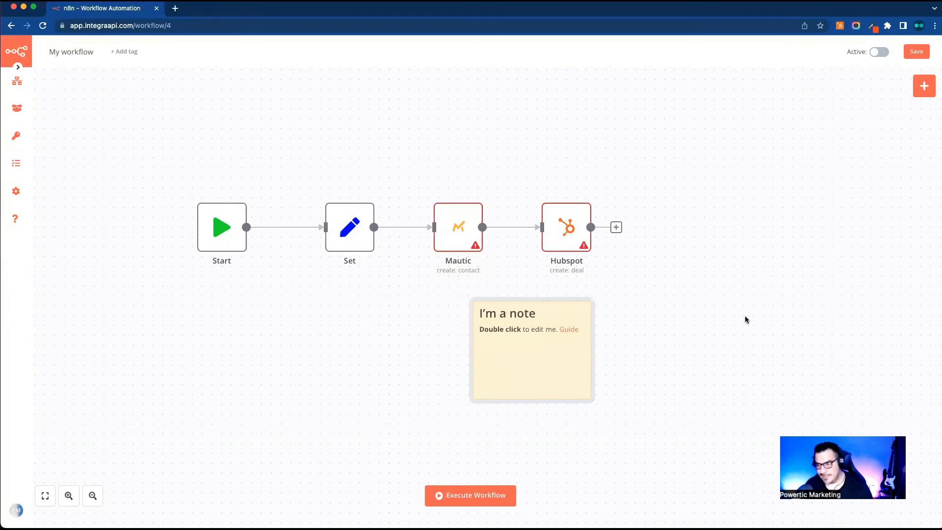
- Resize the sticky note so it encloses the Set, Mautic and Hubspot nodes with free space above them for text
left_click_drag(745, 320, 366, 257)
left_click(445, 302)
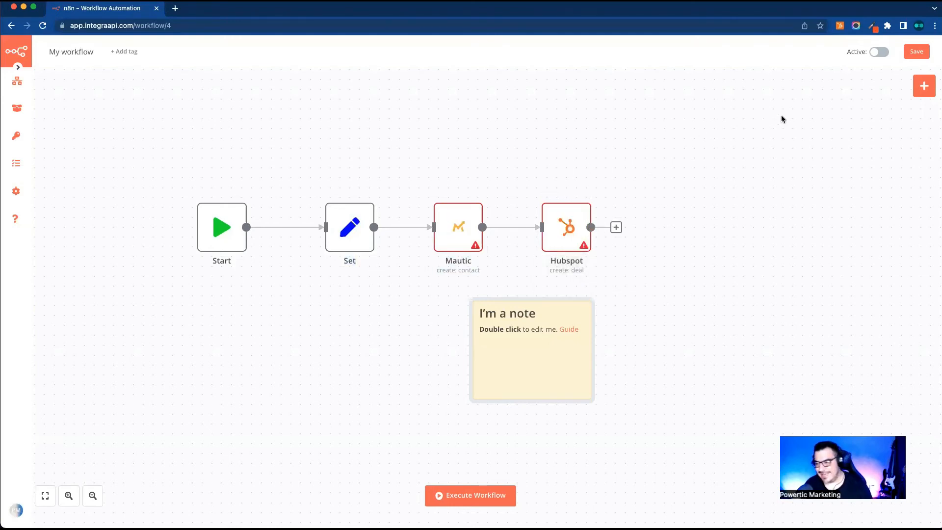
left_click_drag(471, 299, 469, 275)
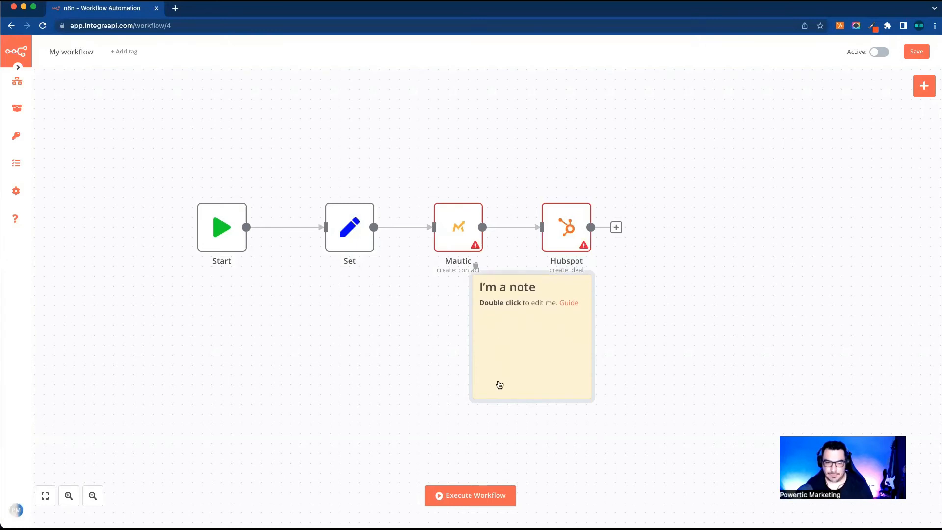
left_click_drag(471, 401, 465, 409)
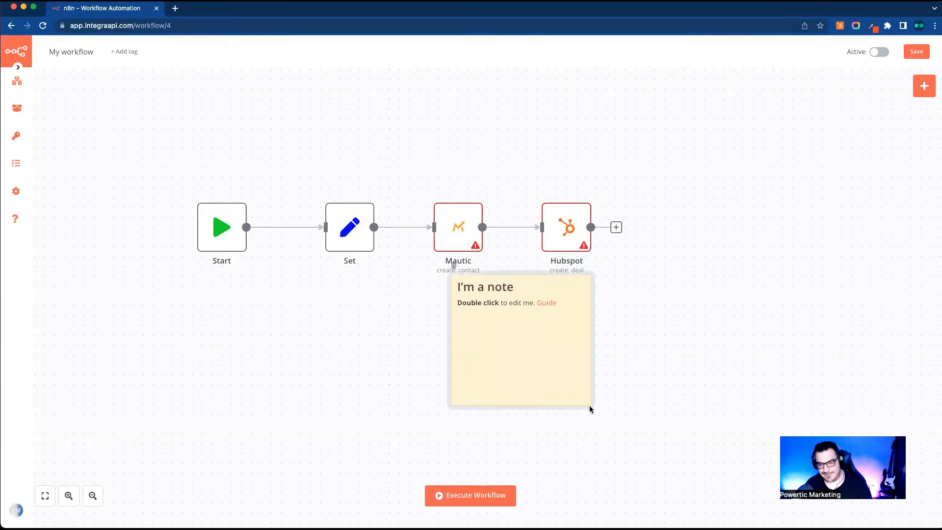
left_click_drag(561, 373, 412, 277)
left_click_drag(434, 312, 667, 349)
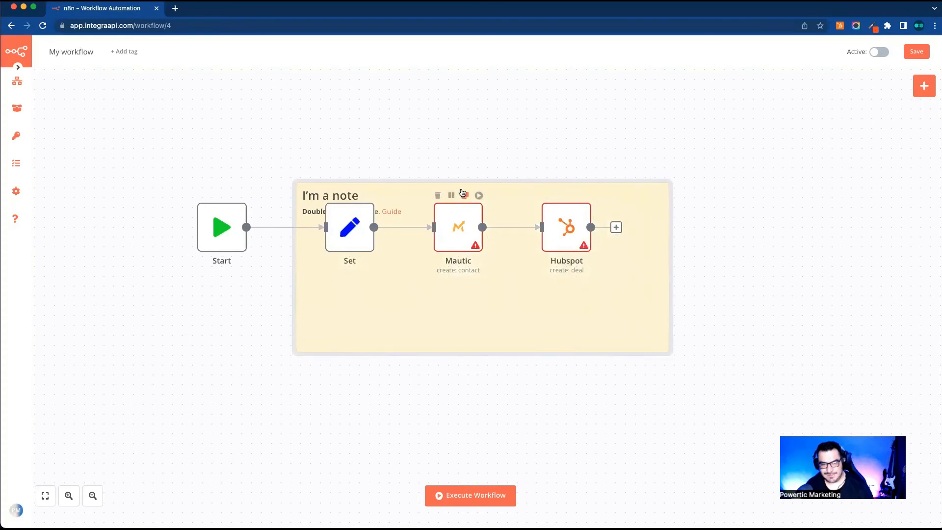
left_click_drag(466, 182, 406, 124)
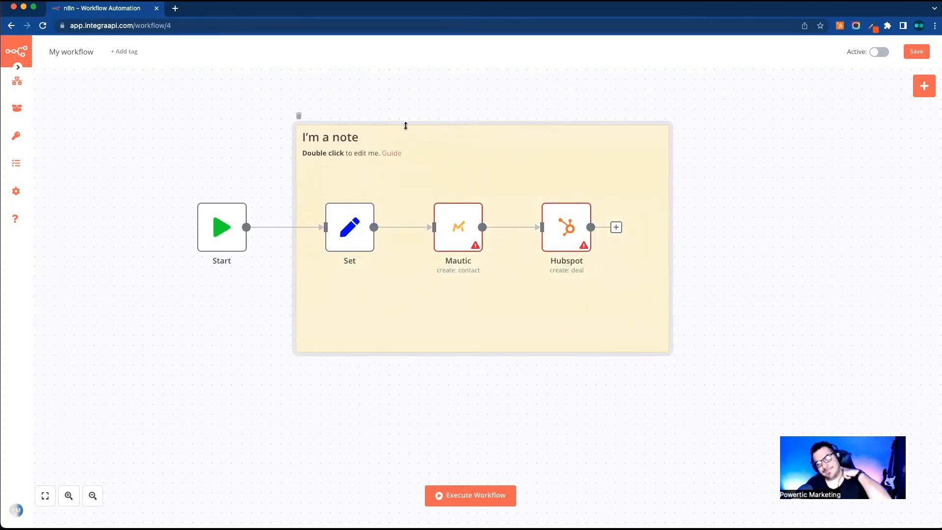
- Change the note's heading to "Fase 1" and its body text to "** Armazena as informações nos sistemas"
double_click(347, 139)
left_click(348, 138)
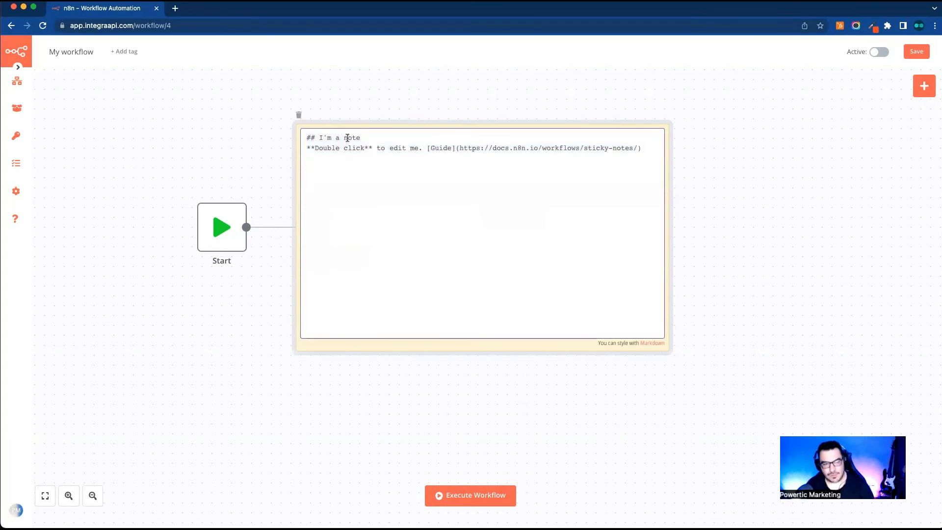
left_click_drag(364, 138, 321, 138)
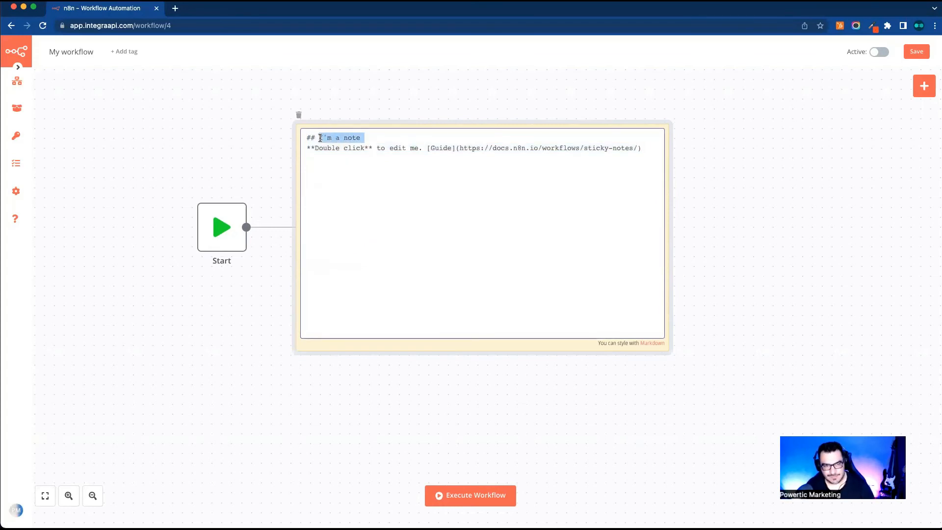
type("Fase 1")
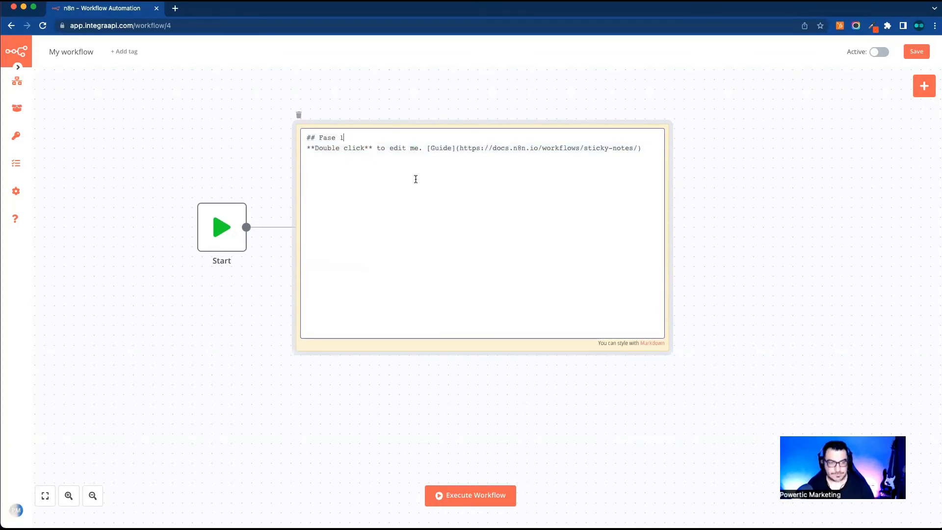
left_click_drag(641, 148, 317, 153)
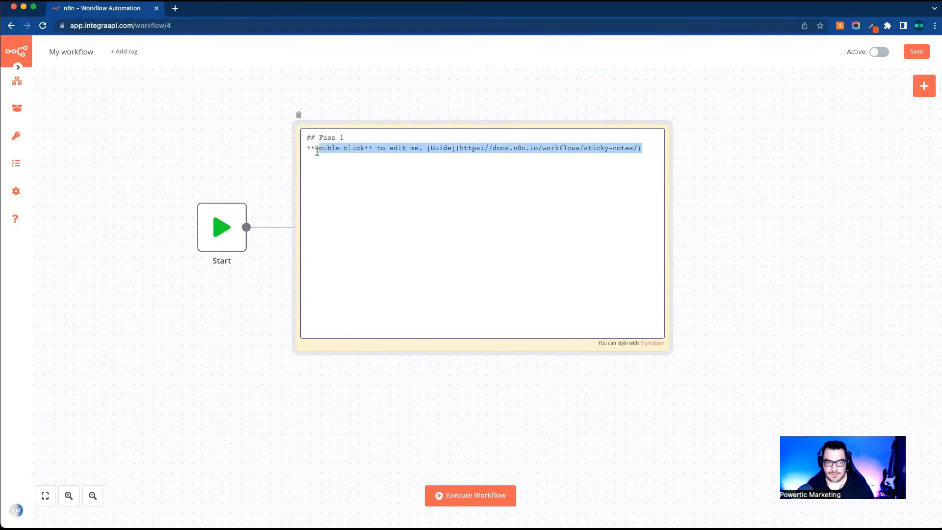
type("Armazena as informaç")
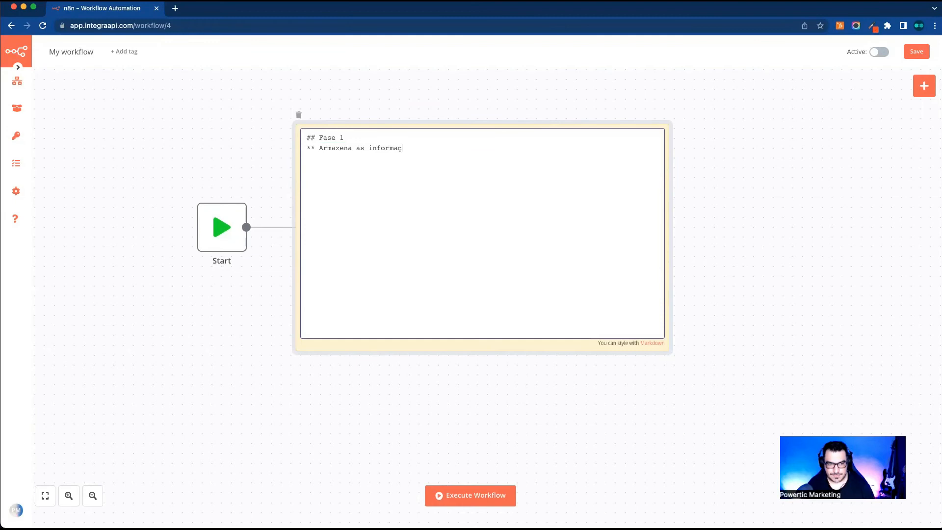
type("ões nos sistemas")
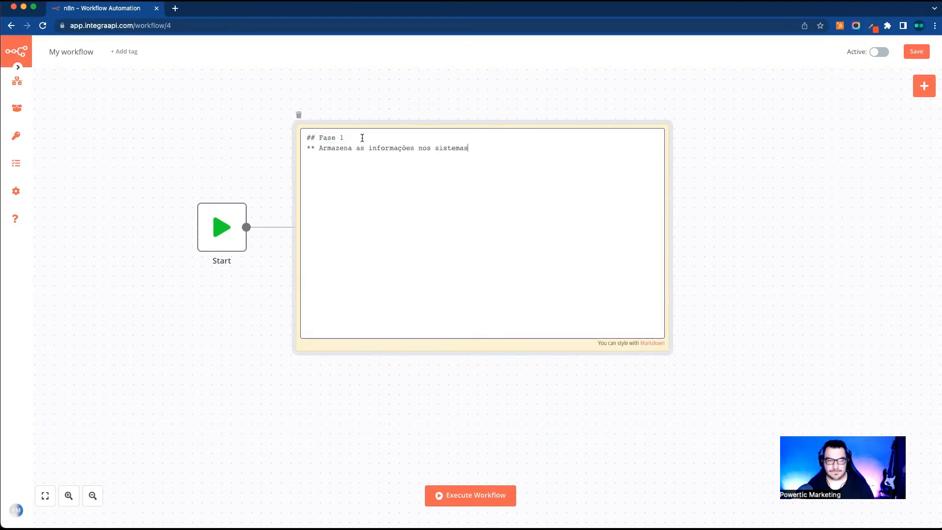
left_click(404, 113)
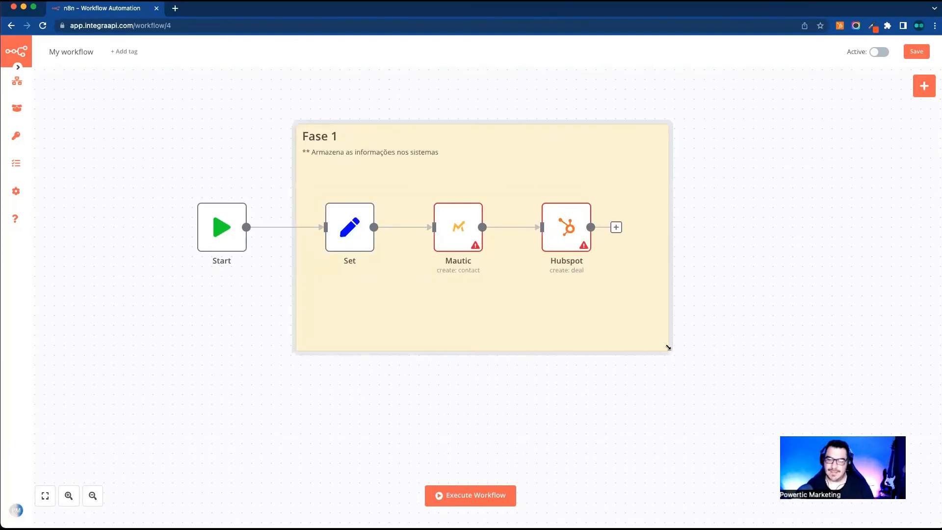
- Shrink the Fase 1 note slightly in width and height around the three nodes and save the workflow
left_click_drag(668, 347, 643, 338)
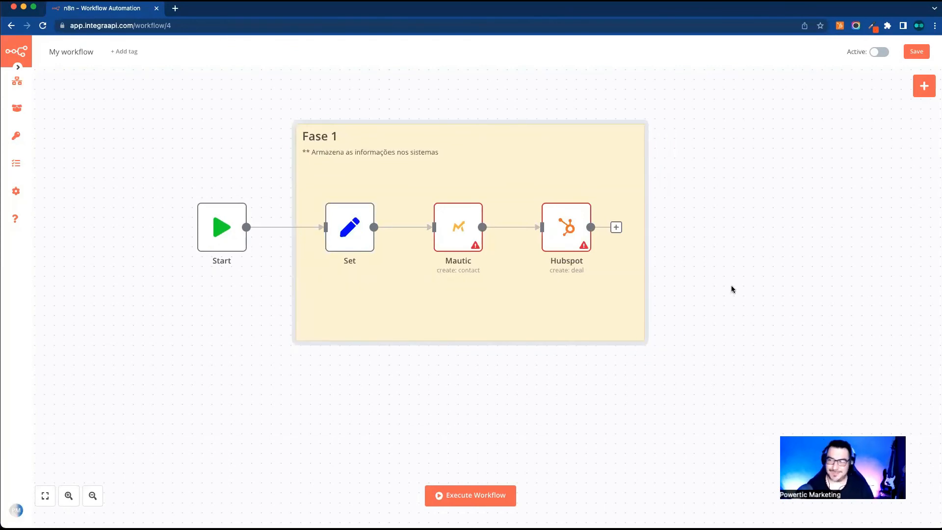
key("super+s")
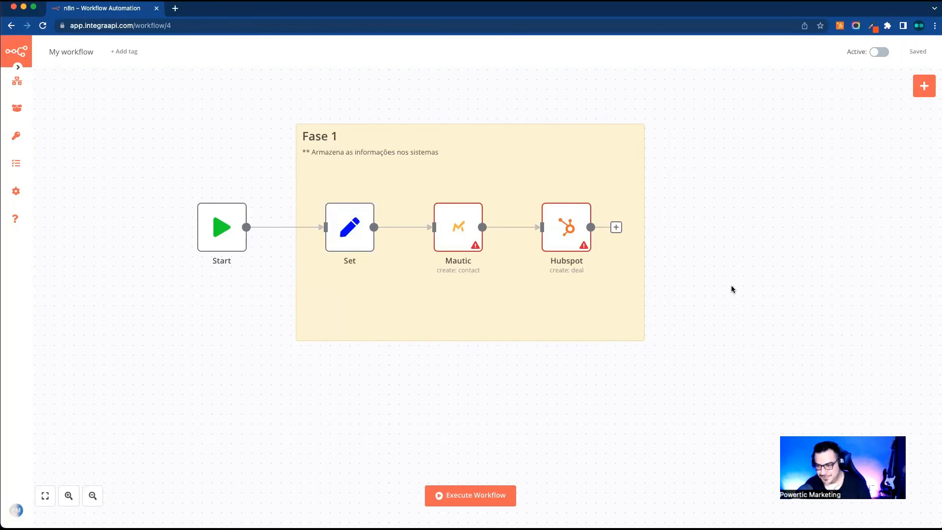
scroll(731, 291, "up", 1)
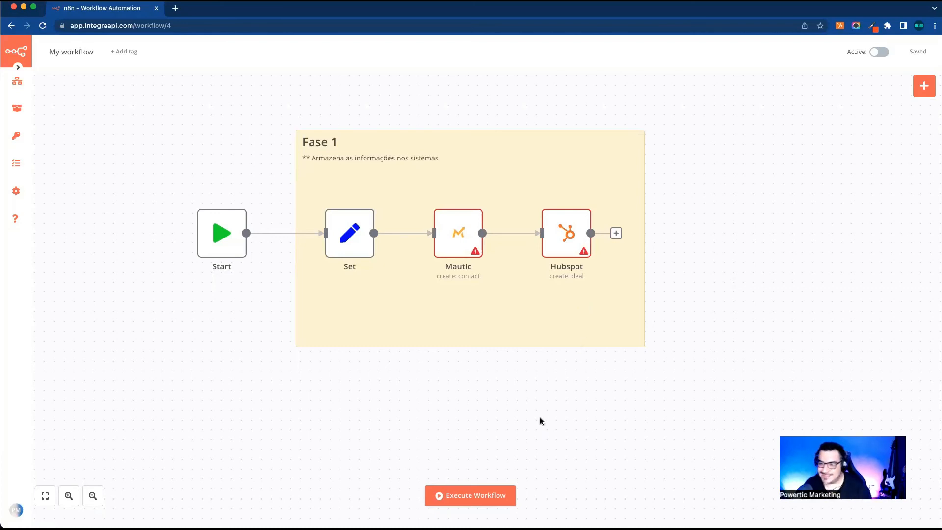
scroll(534, 403, "up", 3)
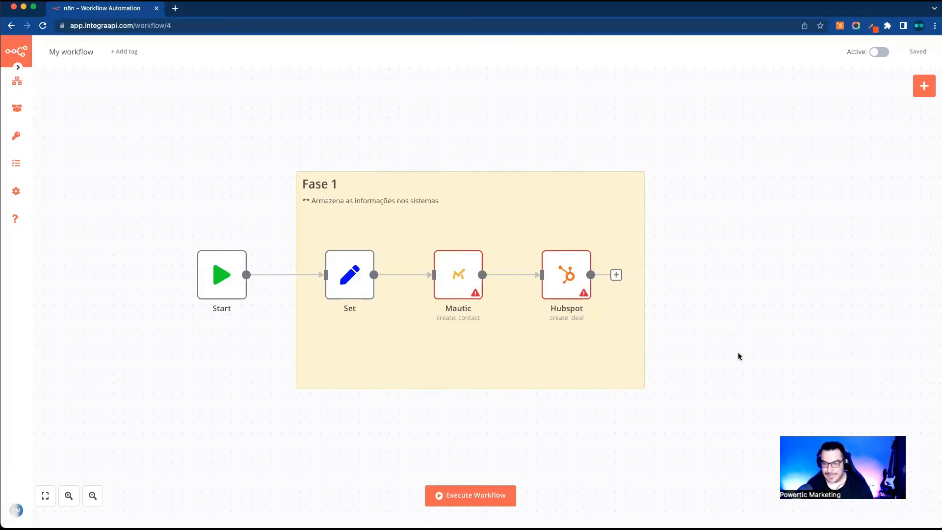
- Add a second sticky note above and to the right of the Fase 1 note and save the workflow
left_click(924, 109)
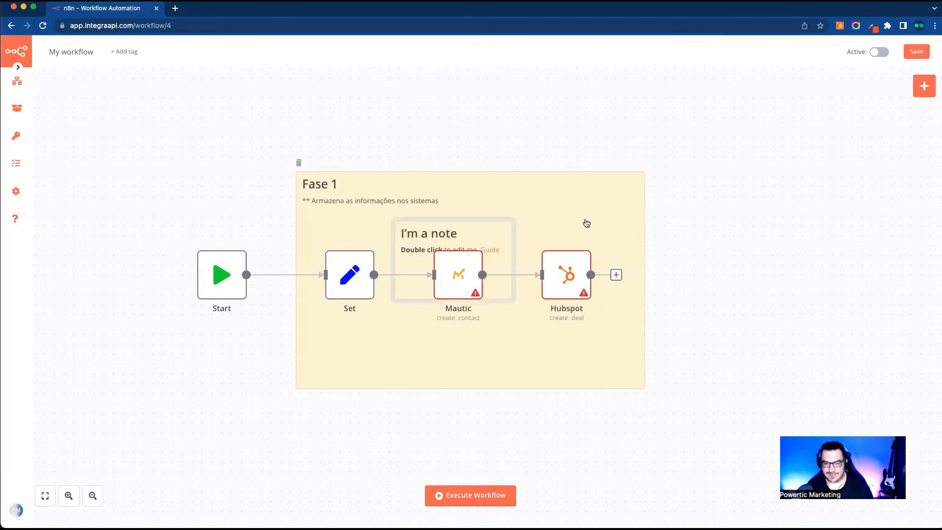
left_click_drag(491, 217, 839, 98)
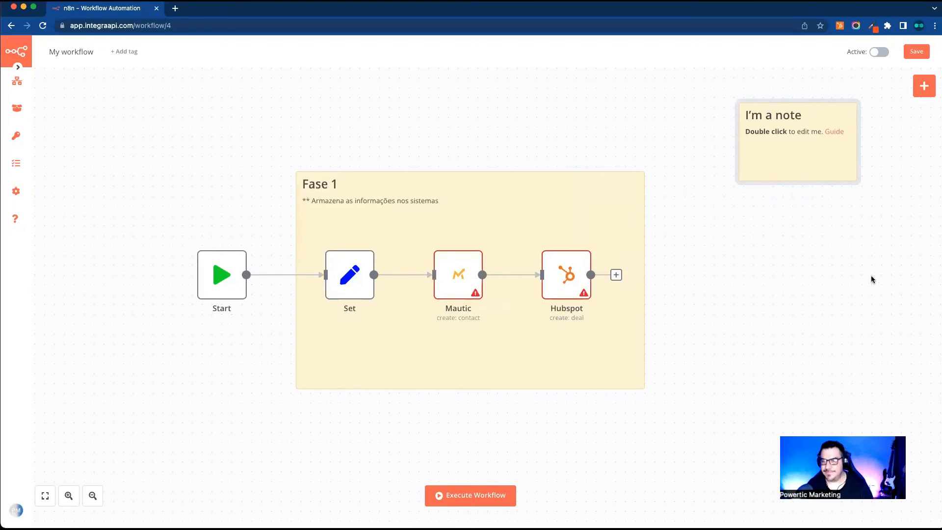
key("super+s")
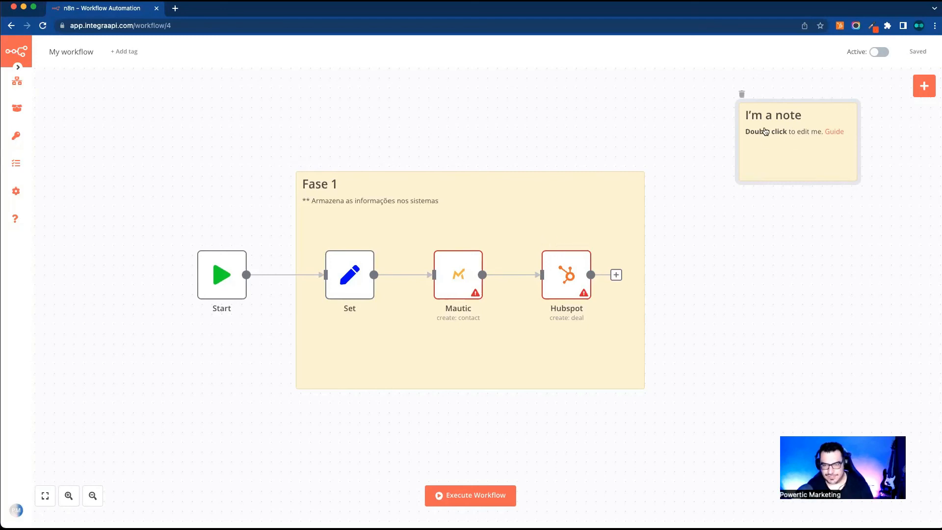
- Delete the second sticky note, leaving the Fase 1 note's text as it is, and save the workflow
double_click(507, 205)
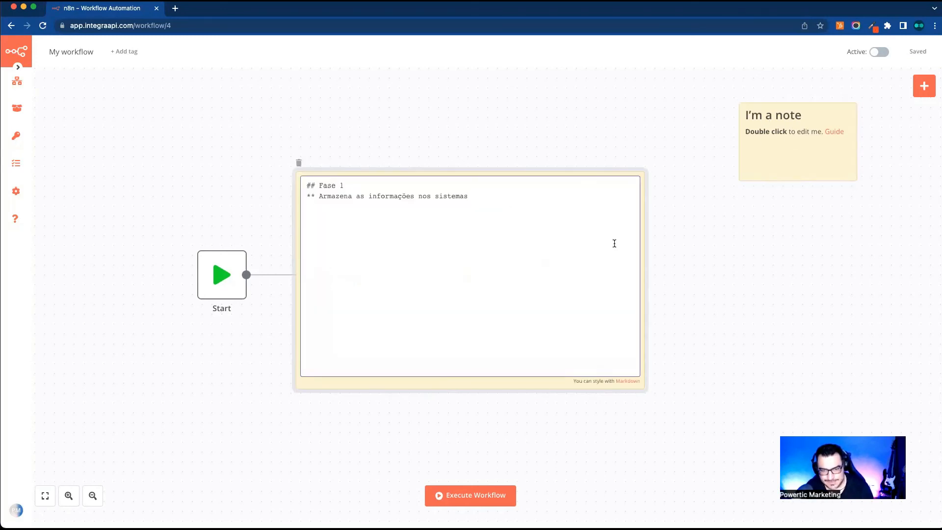
left_click(723, 257)
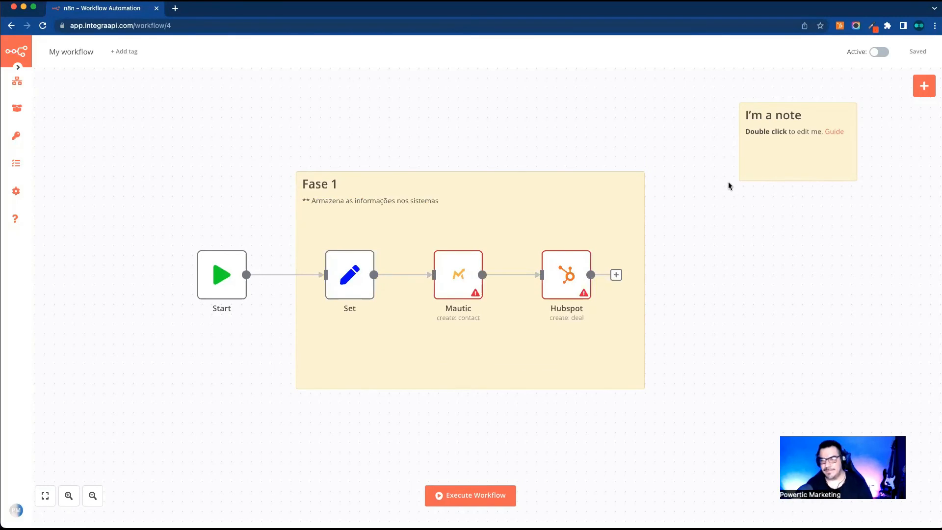
left_click(742, 95)
left_click(910, 56)
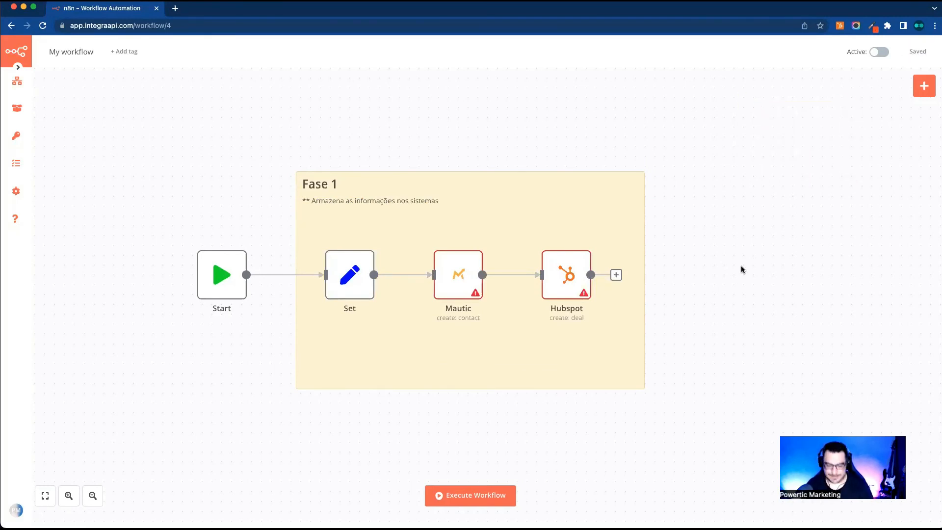
- Fit the workflow to the canvas view, zoom in one level and zoom out three levels to view it smaller
scroll(740, 266, "up", 2)
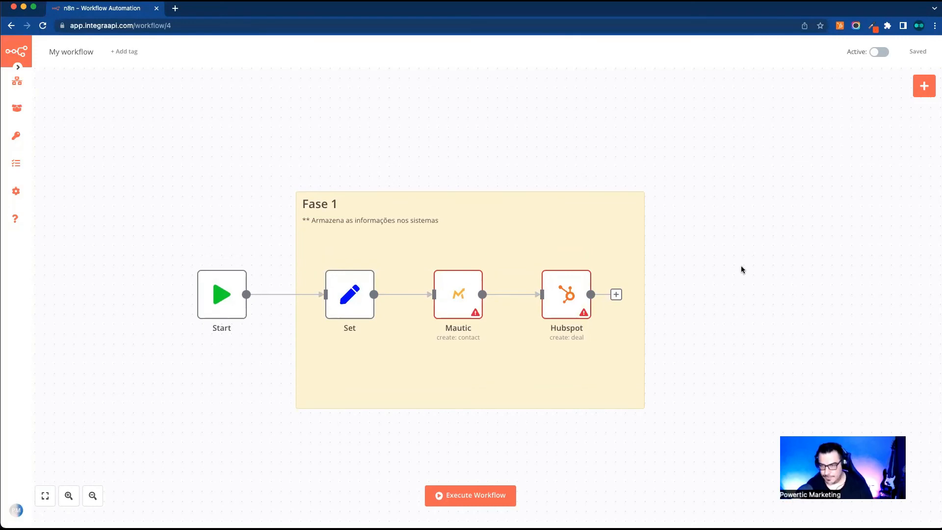
scroll(741, 266, "down", 1)
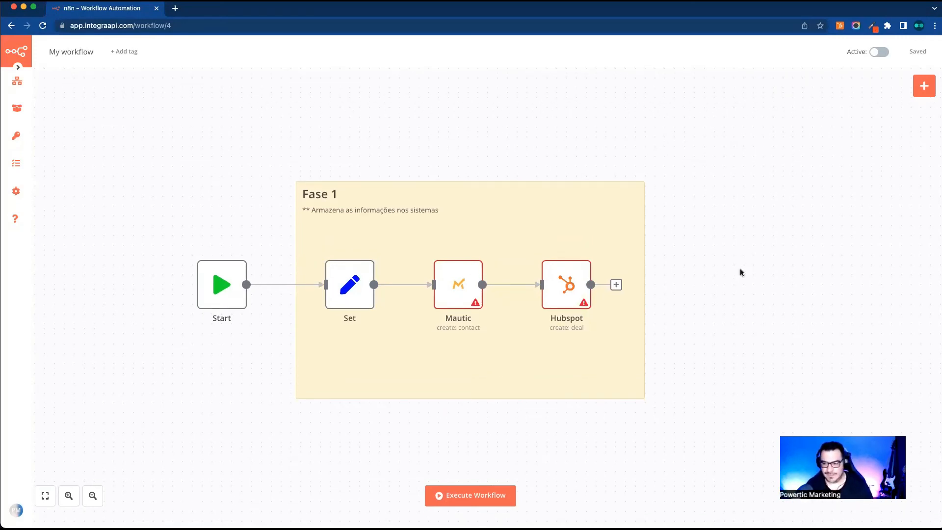
left_click(45, 495)
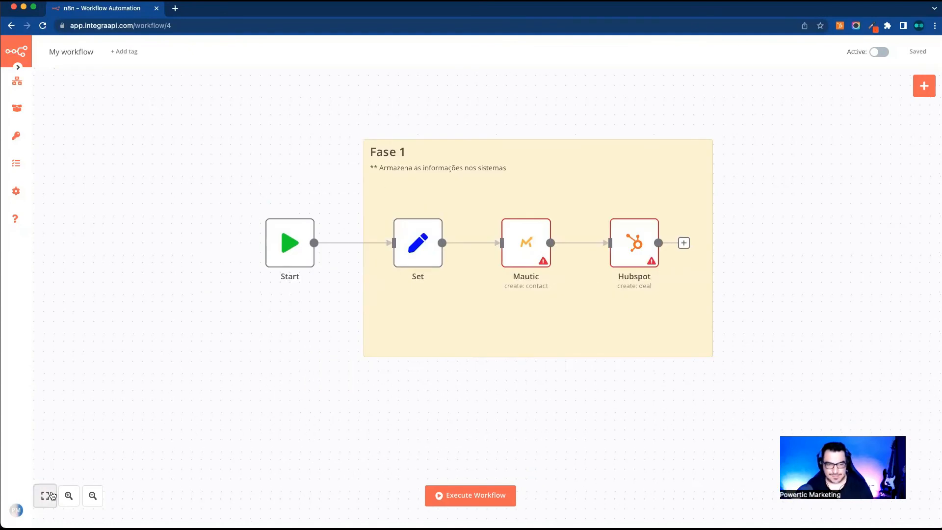
left_click(70, 500)
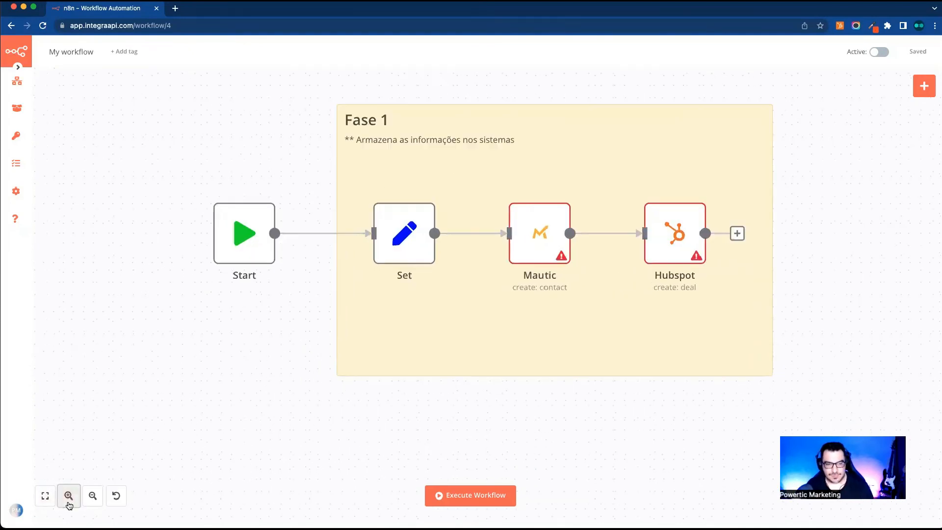
double_click(97, 499)
left_click(93, 496)
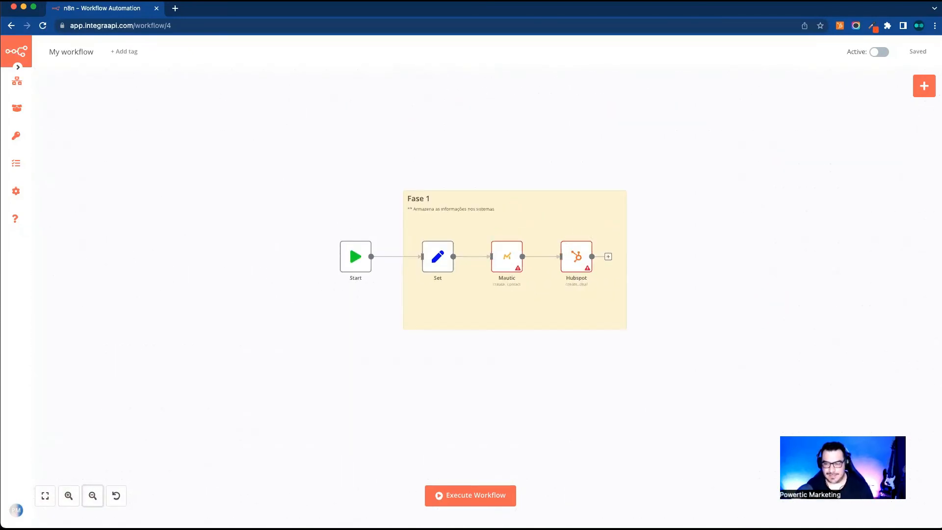
left_click(593, 200)
left_click(746, 215)
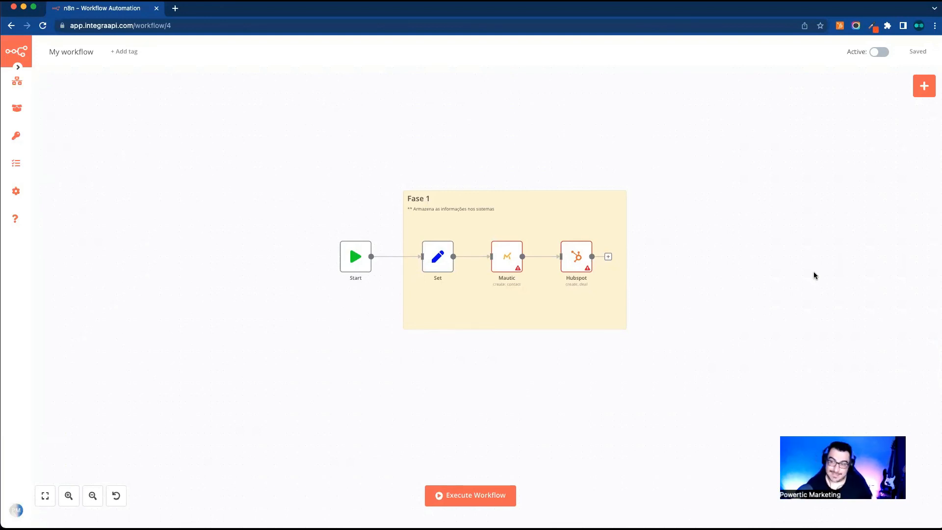
mouse_move(923, 91)
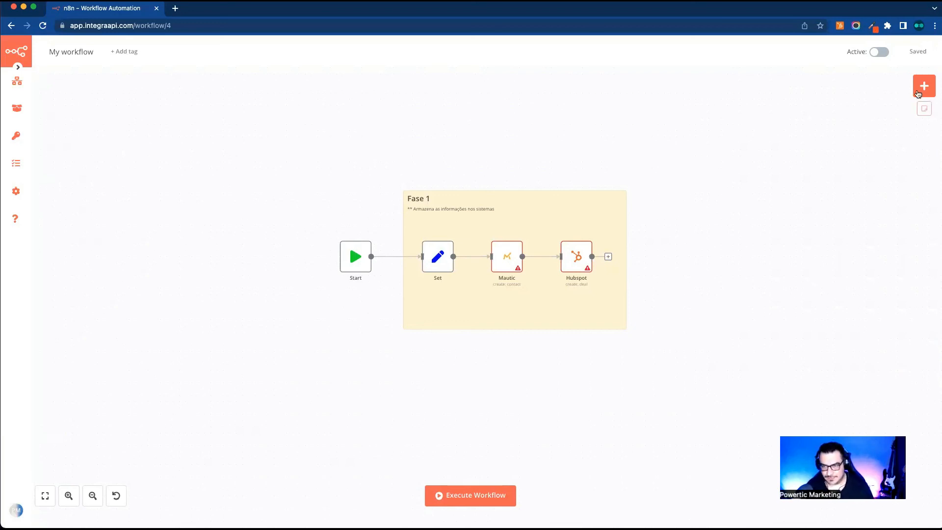